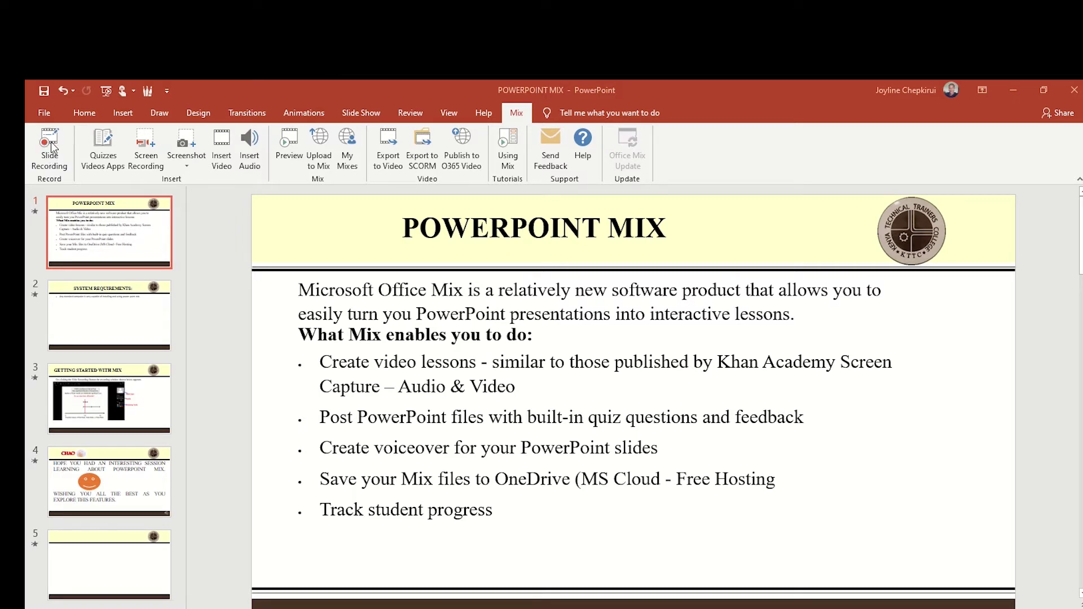
- Open Slide Recording for the first slide, and briefly show and hide its slide notes
left_click(49, 148)
left_click(55, 148)
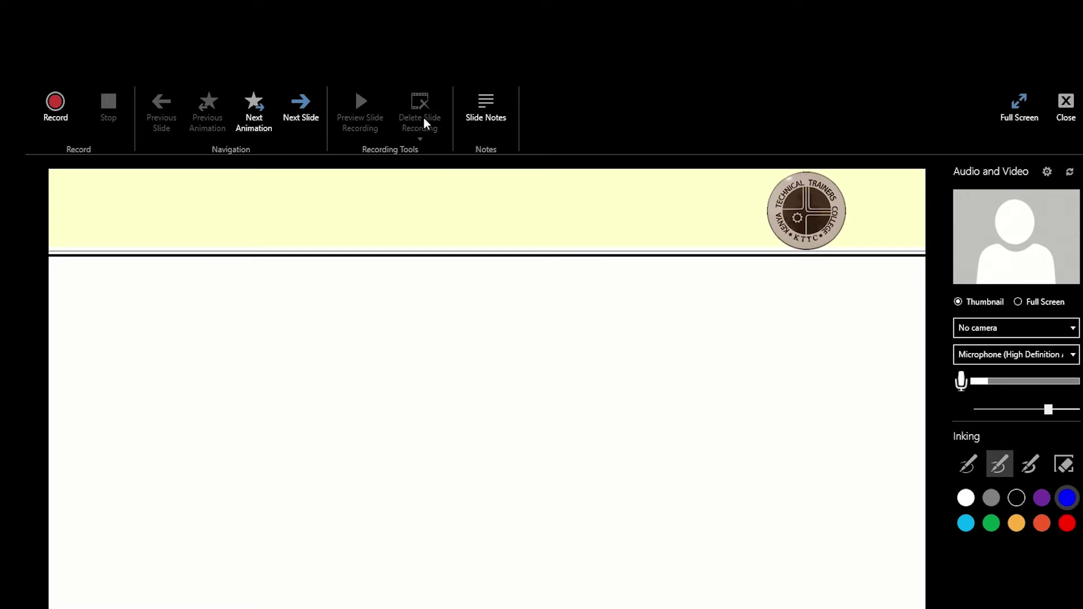
left_click(486, 103)
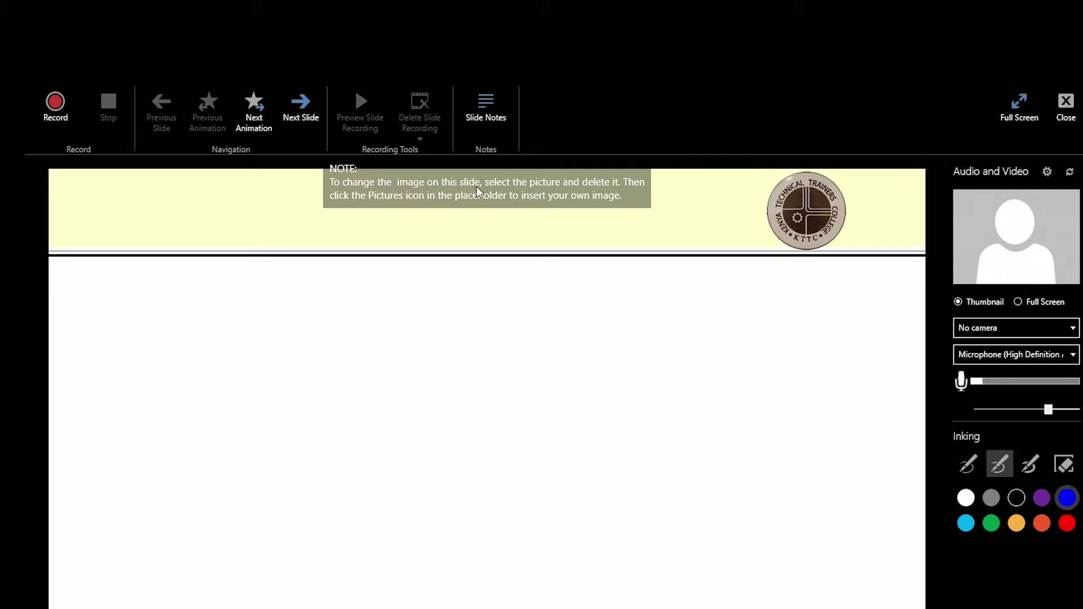
left_click(487, 106)
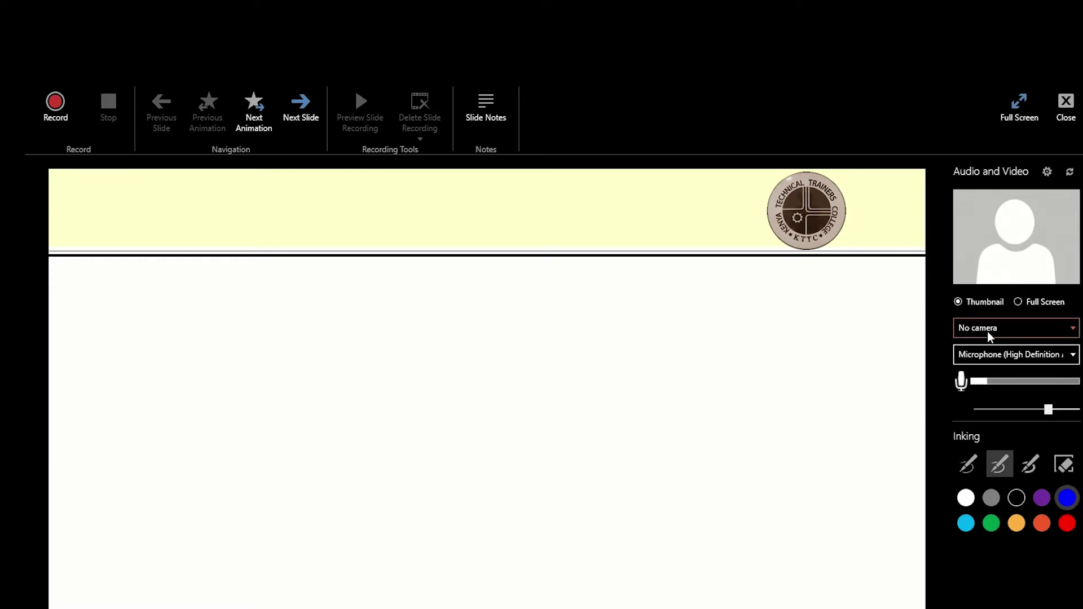
- Try the HP HD Webcam as the recording camera and return the camera setting to No camera
left_click(1055, 329)
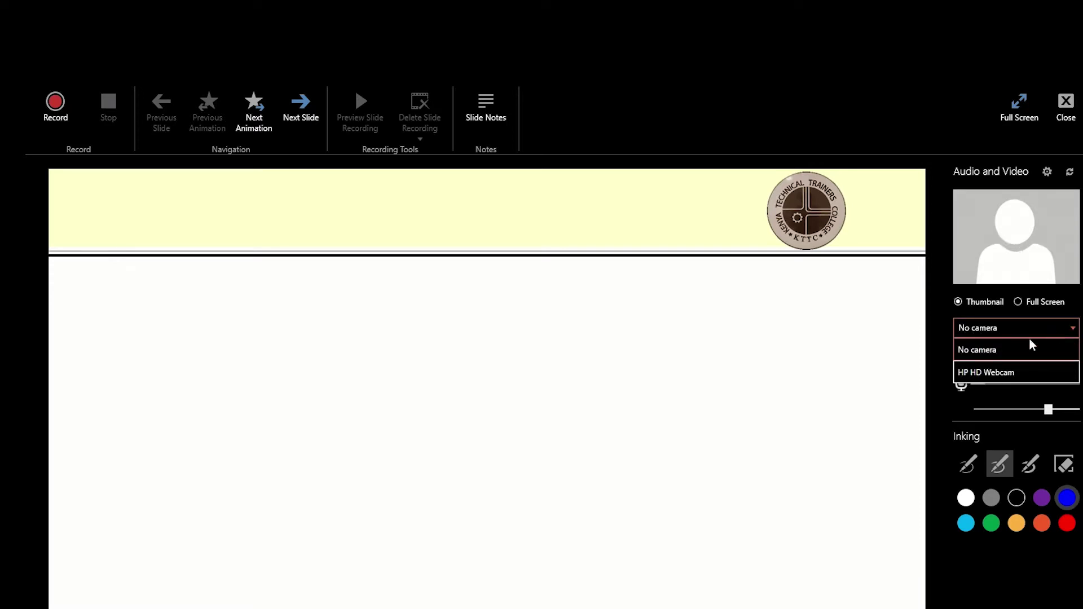
left_click(1004, 370)
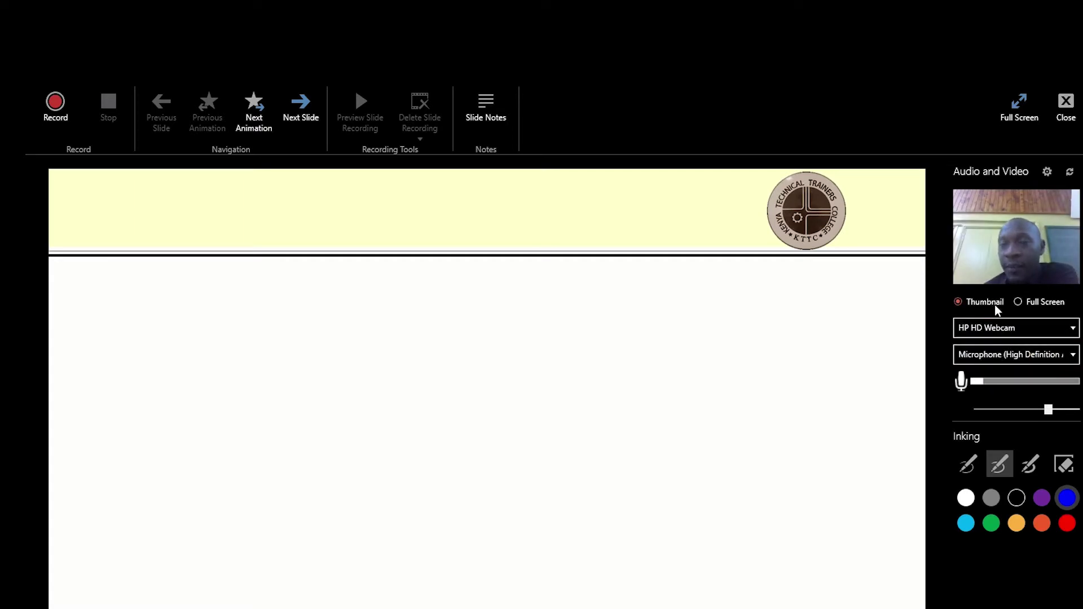
left_click(1024, 335)
left_click(973, 352)
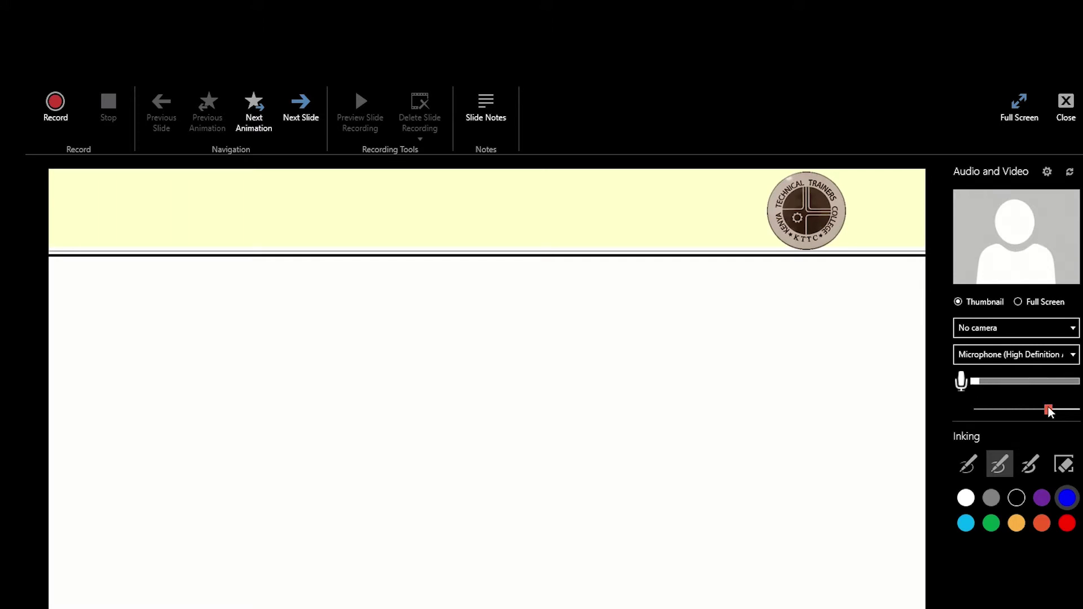
- Raise the microphone's input level slightly for the slide recording
left_click_drag(1048, 407, 1063, 409)
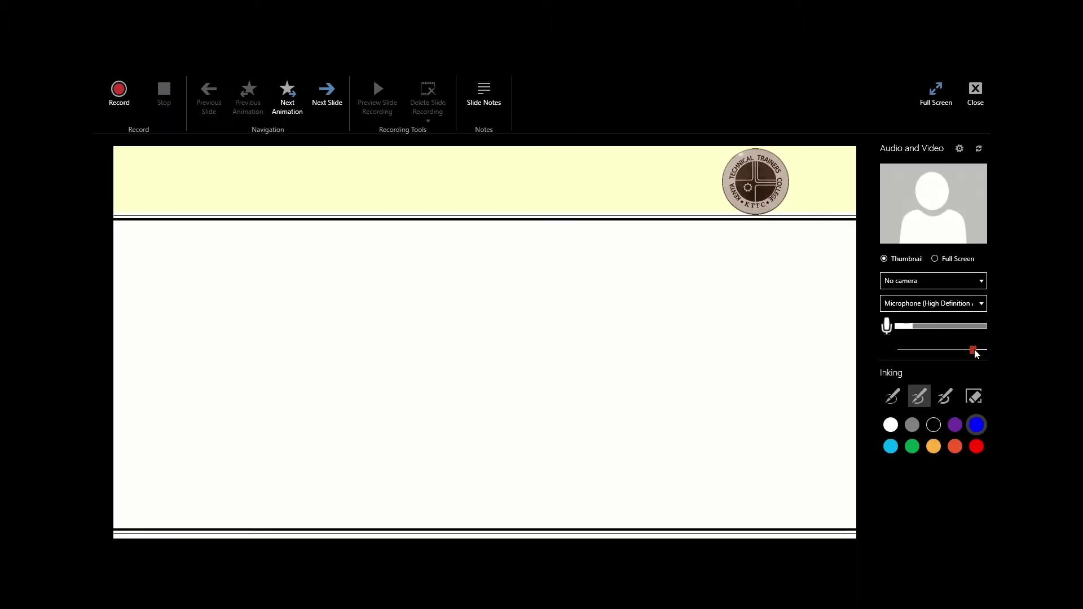
left_click_drag(975, 352, 974, 351)
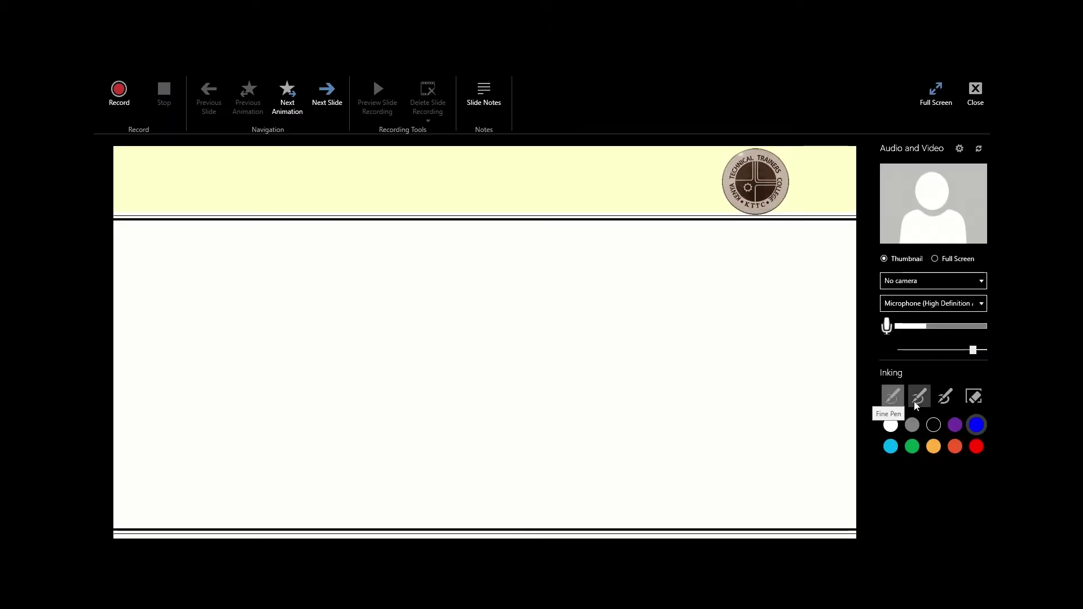
left_click(896, 402)
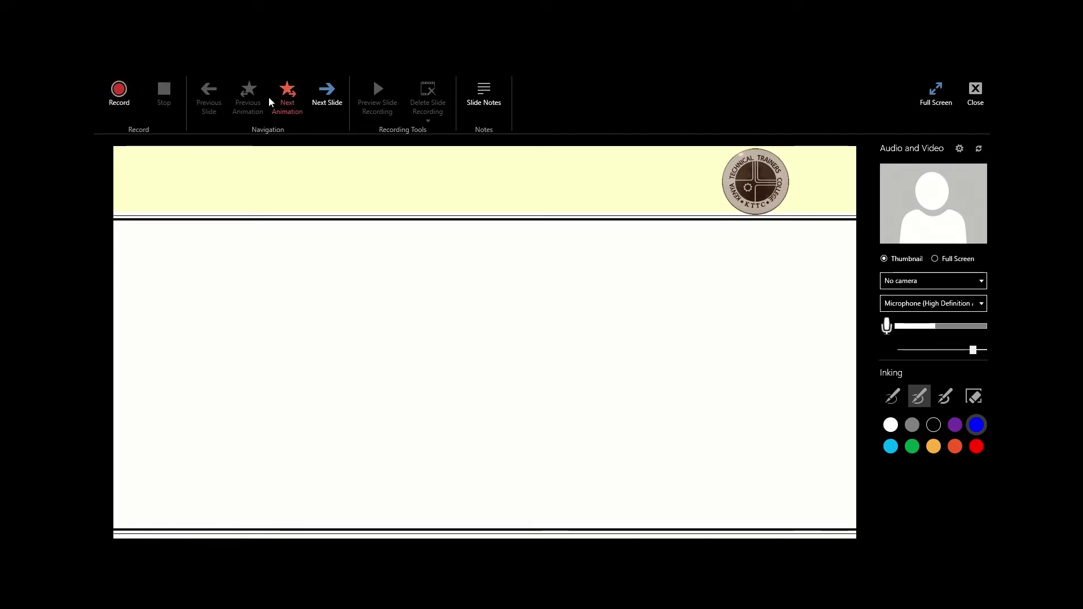
- Start recording the first slide, reveal its POWERPOINT MIX title and underline the title in blue ink
left_click(118, 90)
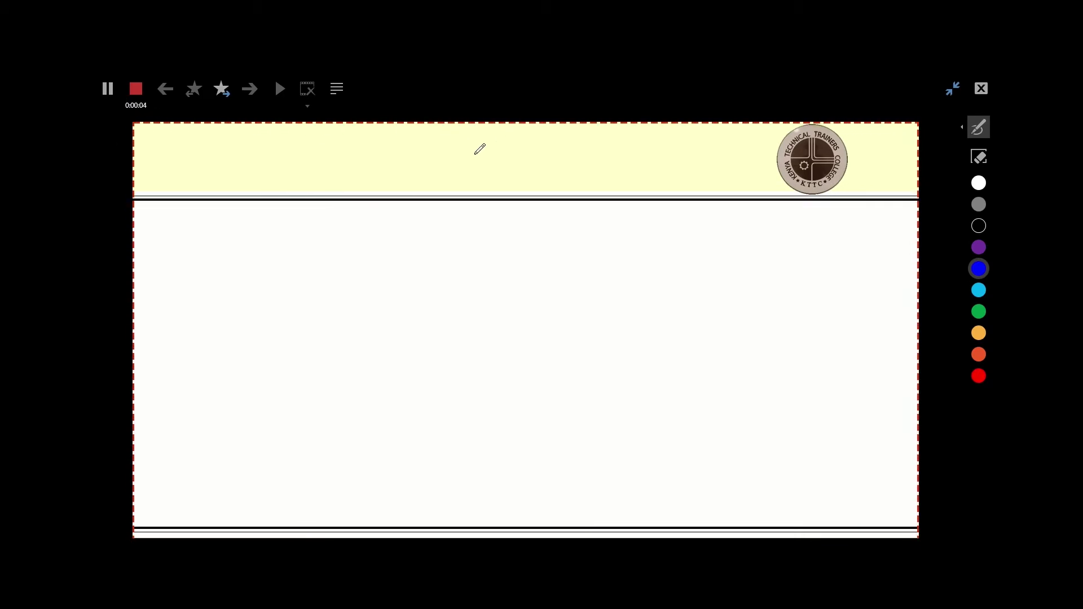
left_click(224, 91)
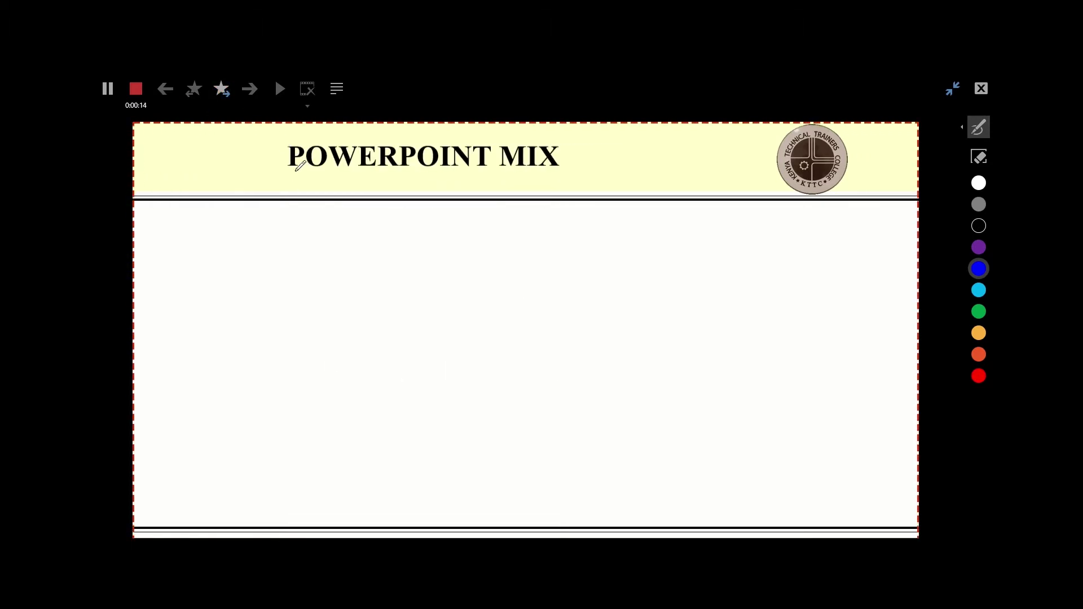
left_click_drag(284, 174, 566, 170)
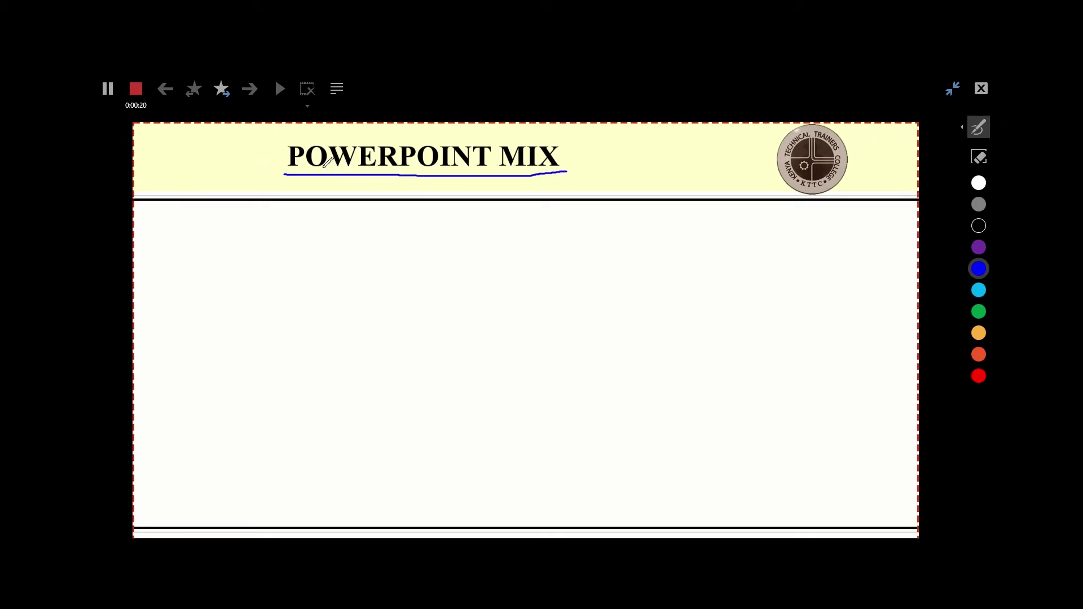
- Reveal the introduction, the "What Mix enables you to do" heading and the video lessons bullet, underlining that bullet in blue
left_click(223, 90)
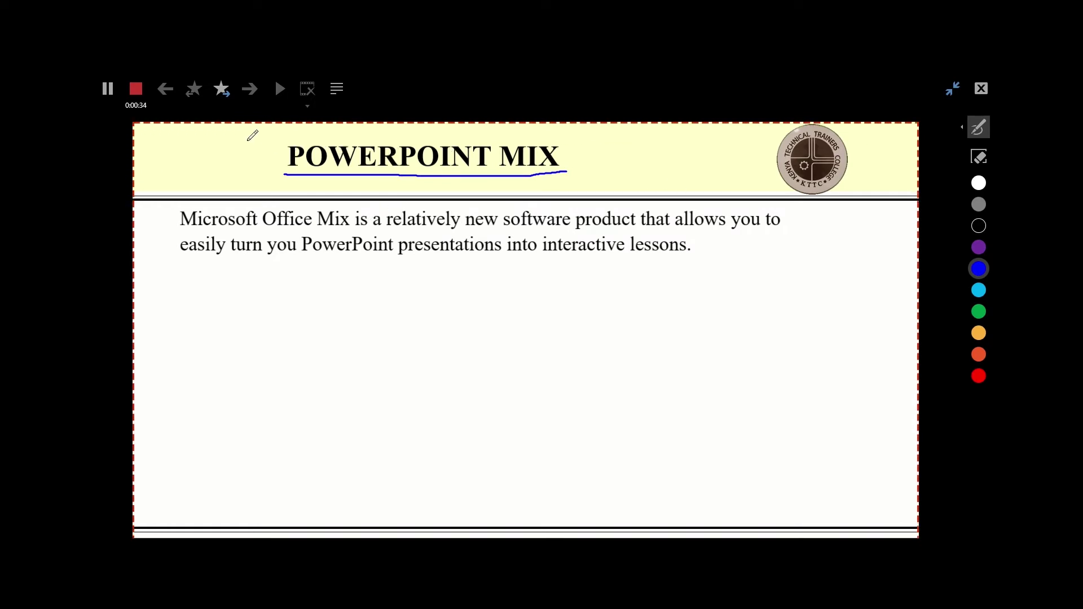
left_click(225, 89)
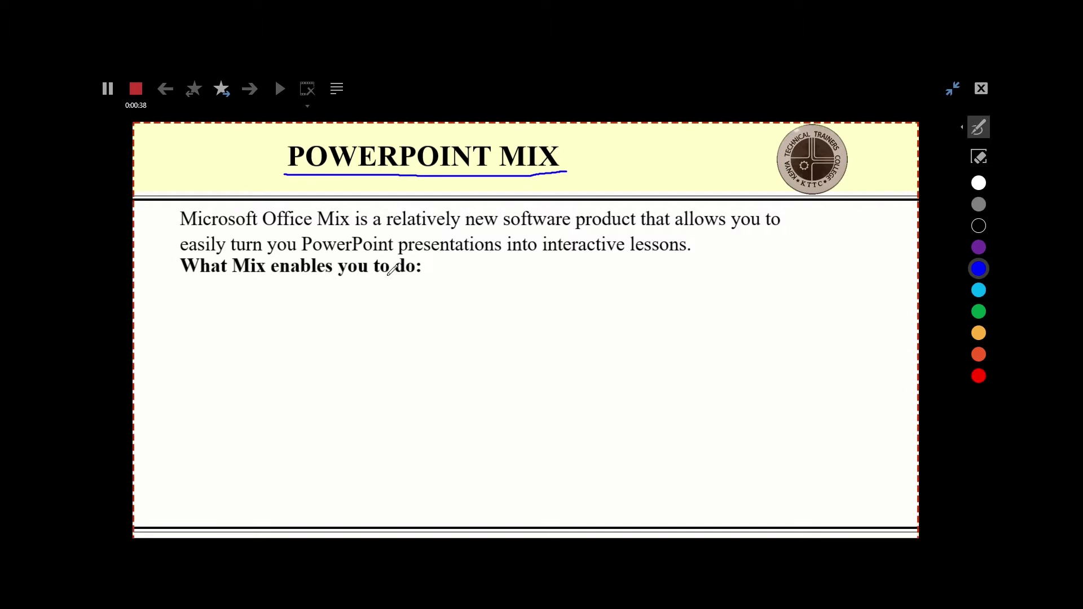
left_click(227, 93)
left_click_drag(208, 332, 571, 336)
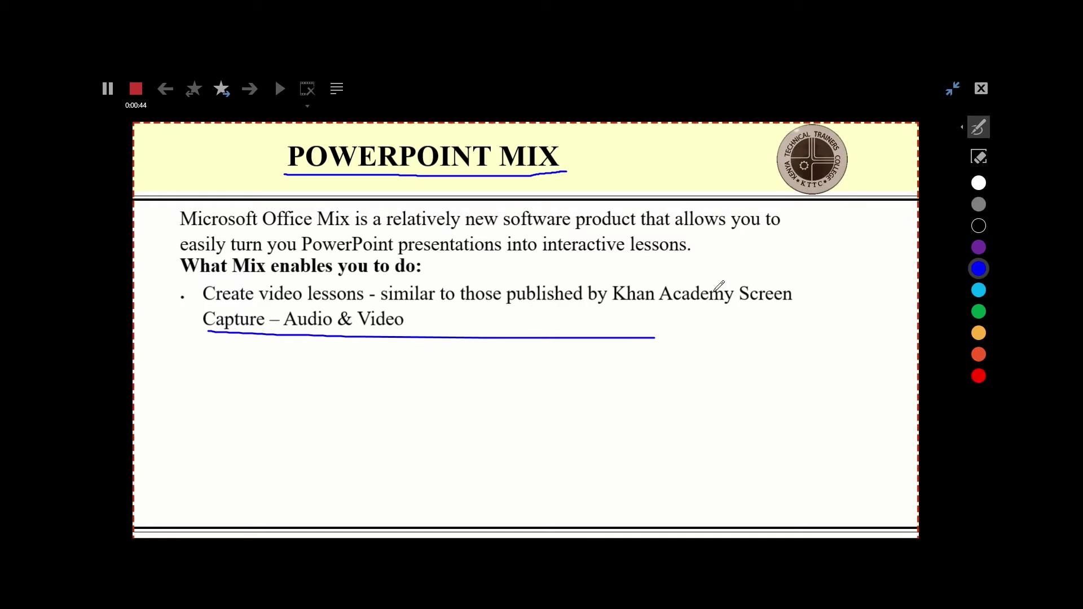
- Reveal the quiz questions and voiceover bullets one after the other, underlining key words in each with blue ink
left_click(223, 90)
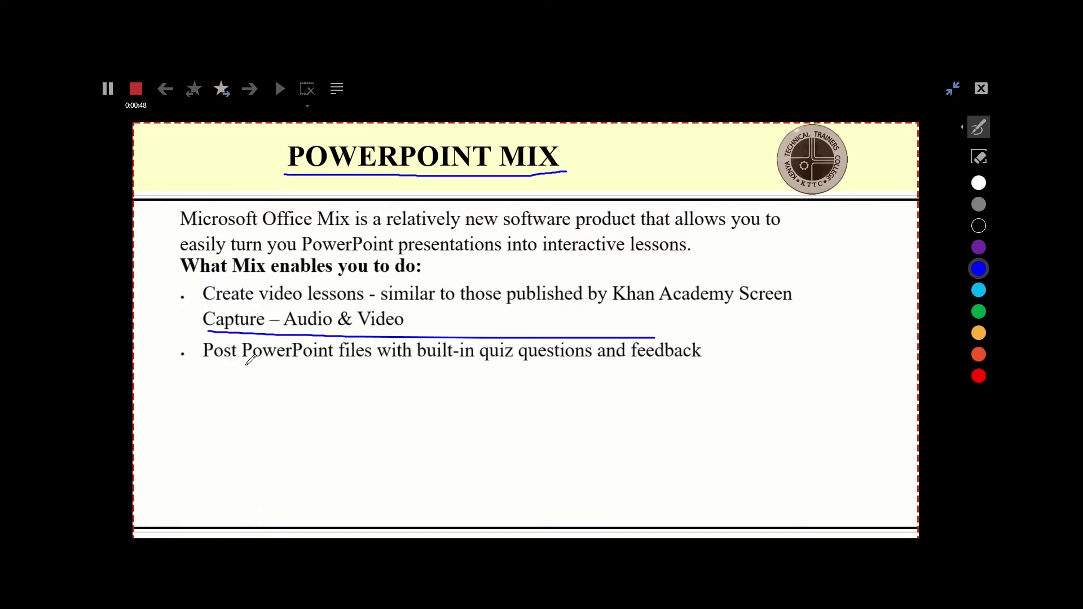
left_click_drag(438, 359, 687, 357)
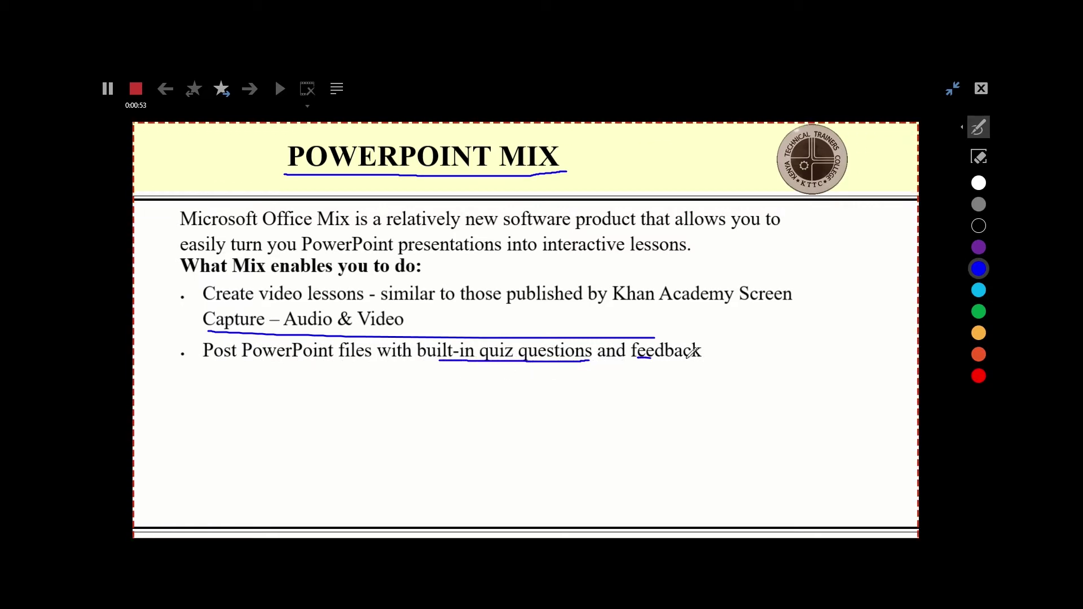
left_click(219, 93)
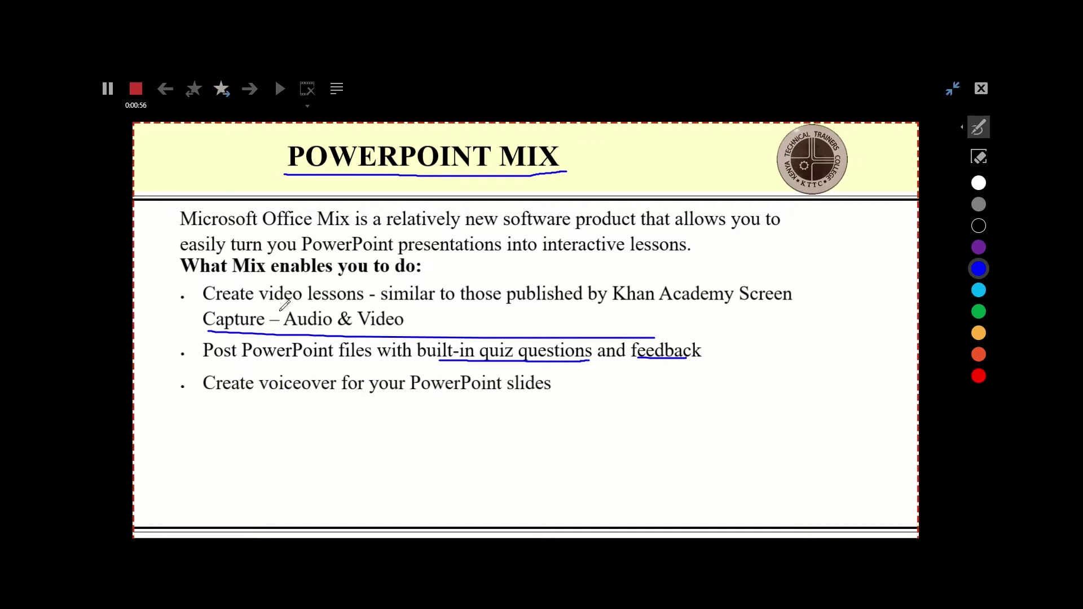
left_click_drag(276, 392, 373, 392)
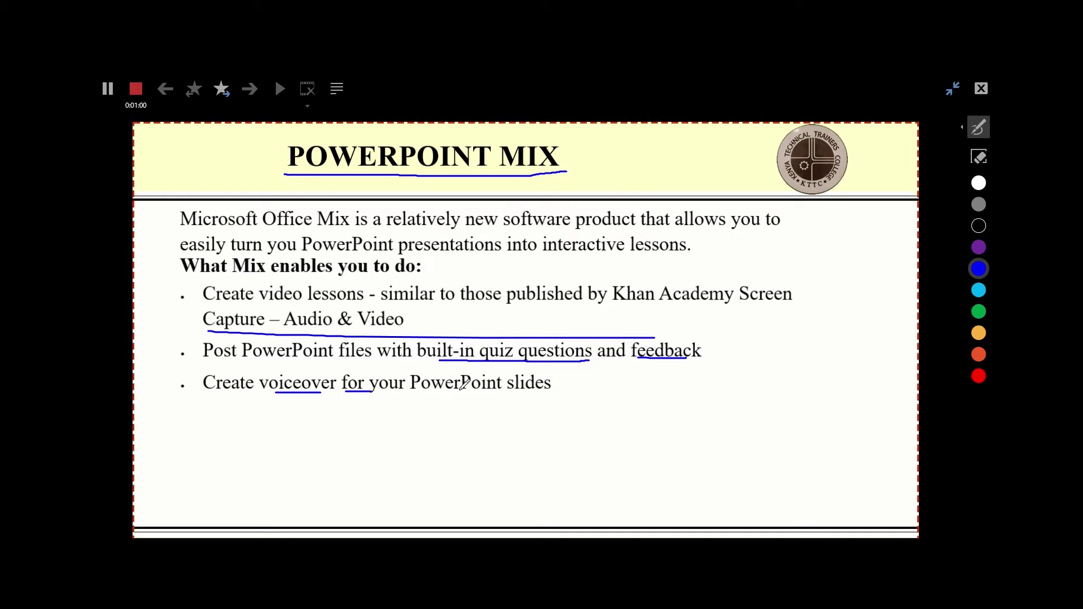
left_click_drag(459, 389, 525, 388)
- Reveal the OneDrive and "Track student progress" bullets, and underline "Track student progress" in blue
left_click(221, 94)
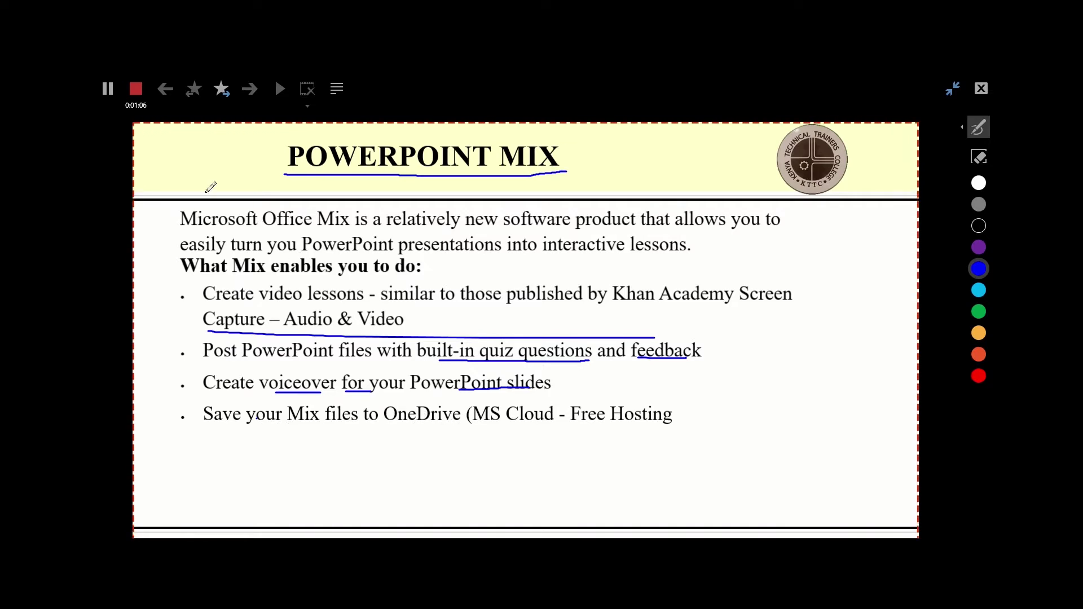
left_click(222, 90)
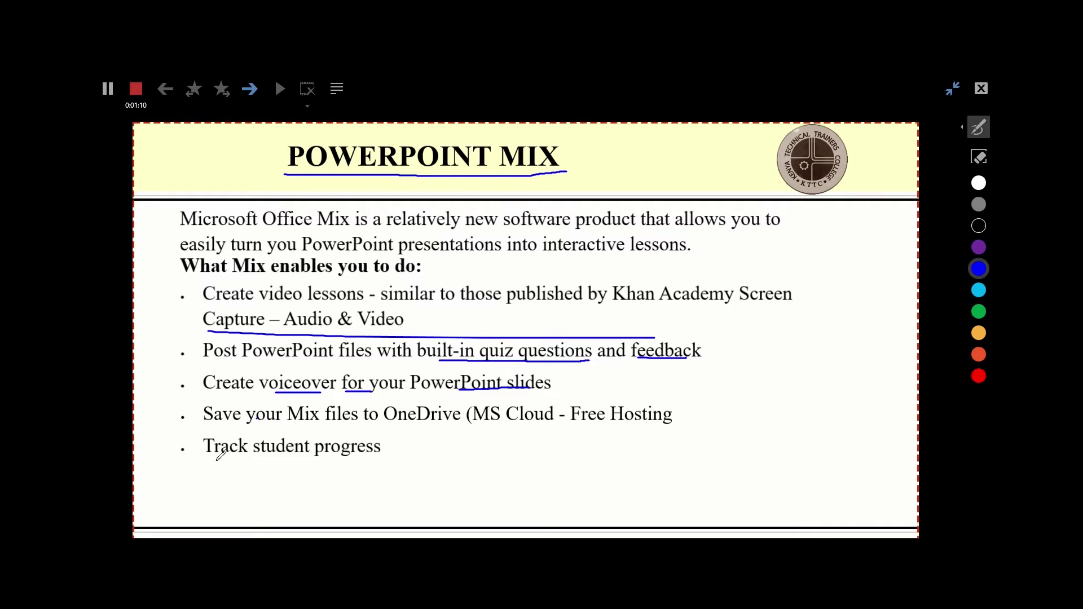
left_click_drag(216, 459, 359, 457)
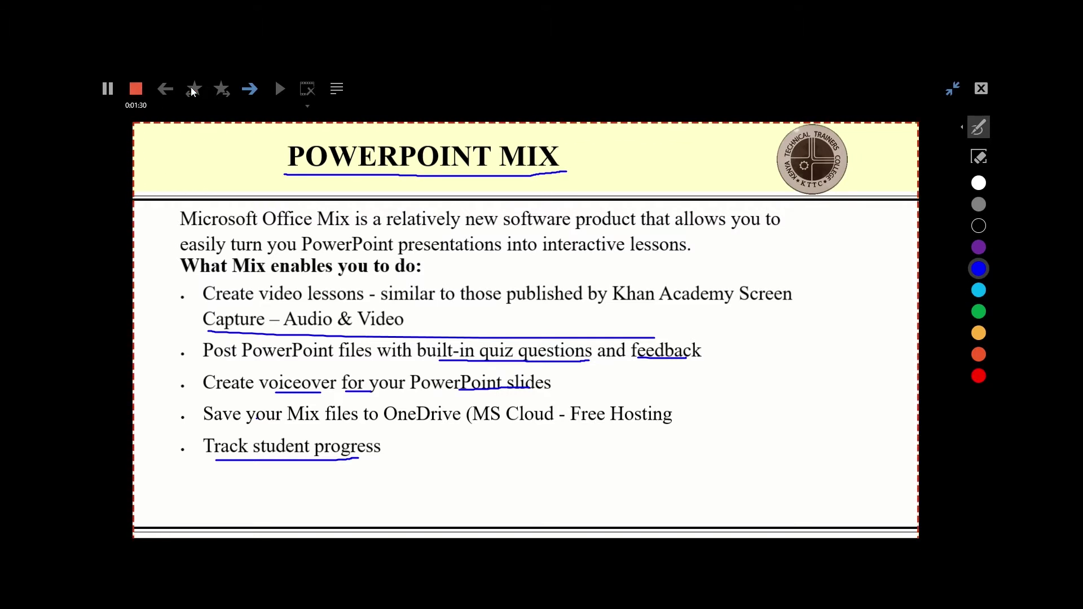
- Erase all ink from the slide, and stop the recording so that it is saved
left_click(980, 157)
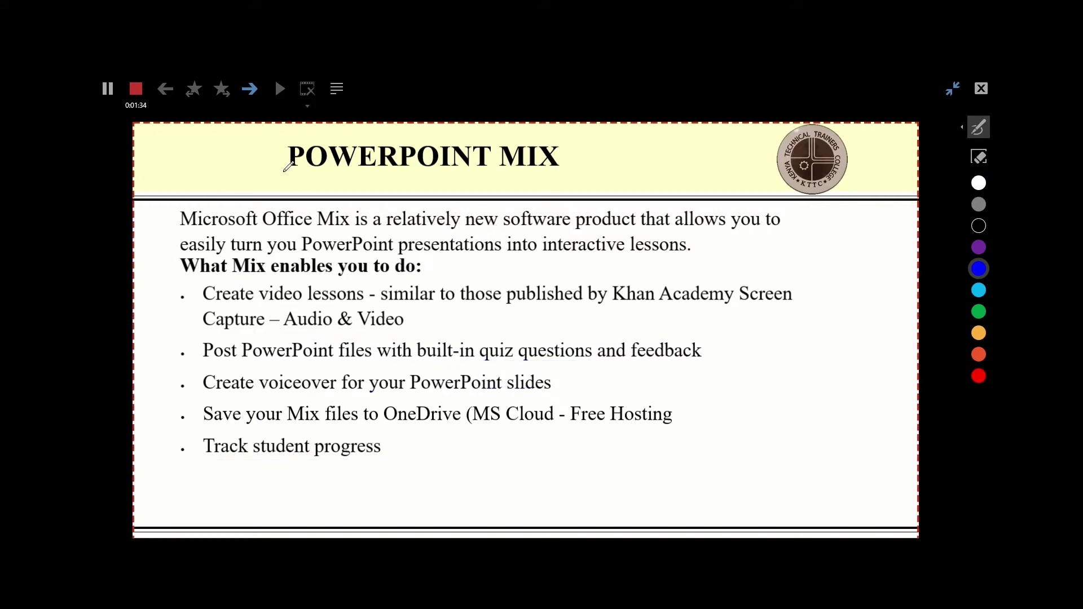
left_click(136, 89)
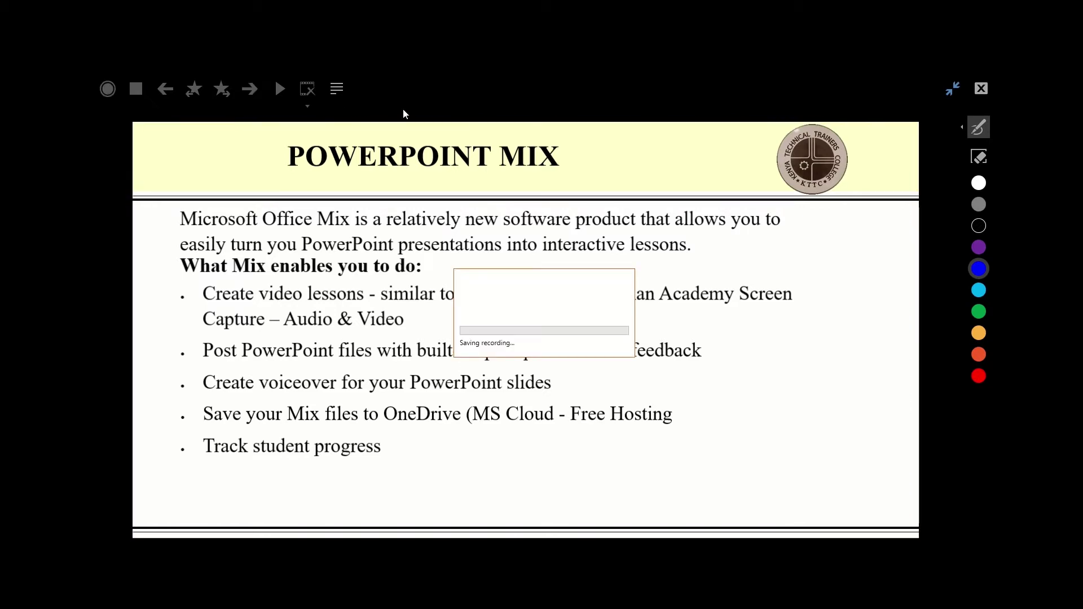
mouse_move(420, 76)
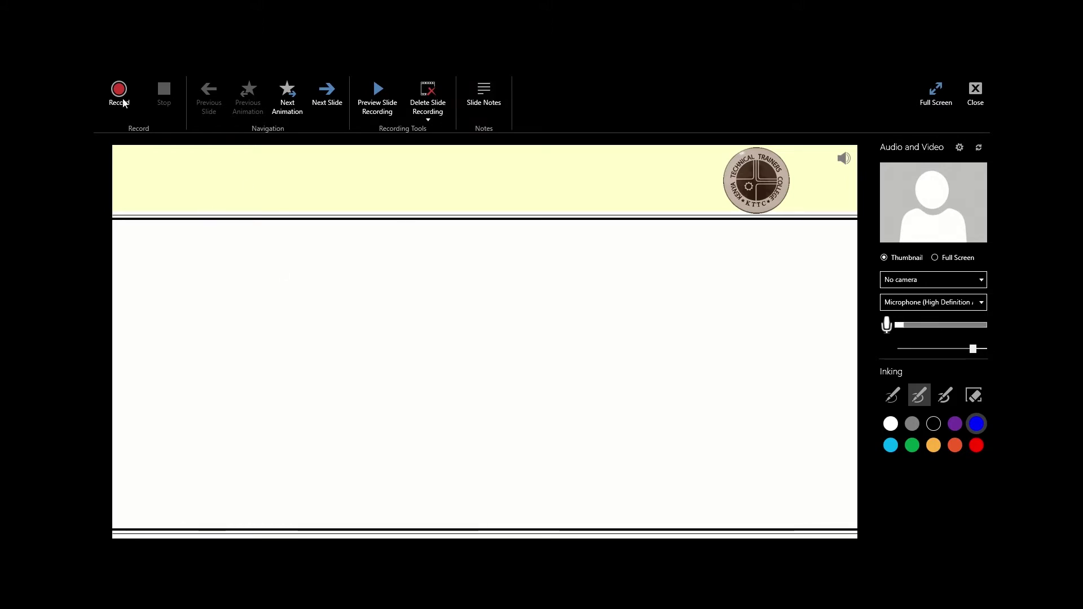
- Preview the first slide's recording through the underlined title, and stop the preview
left_click(375, 93)
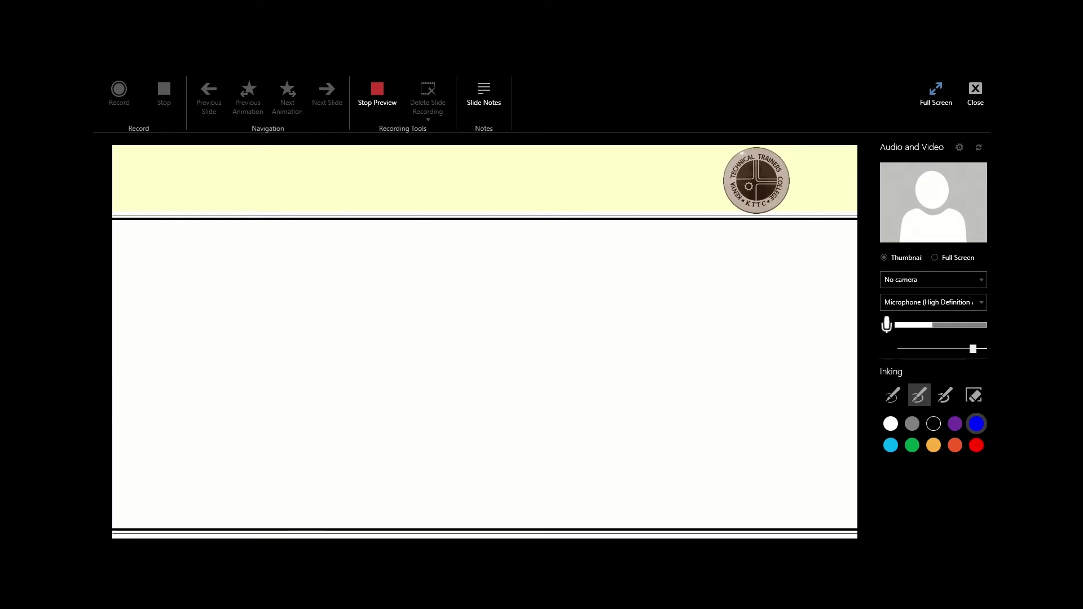
left_click(377, 89)
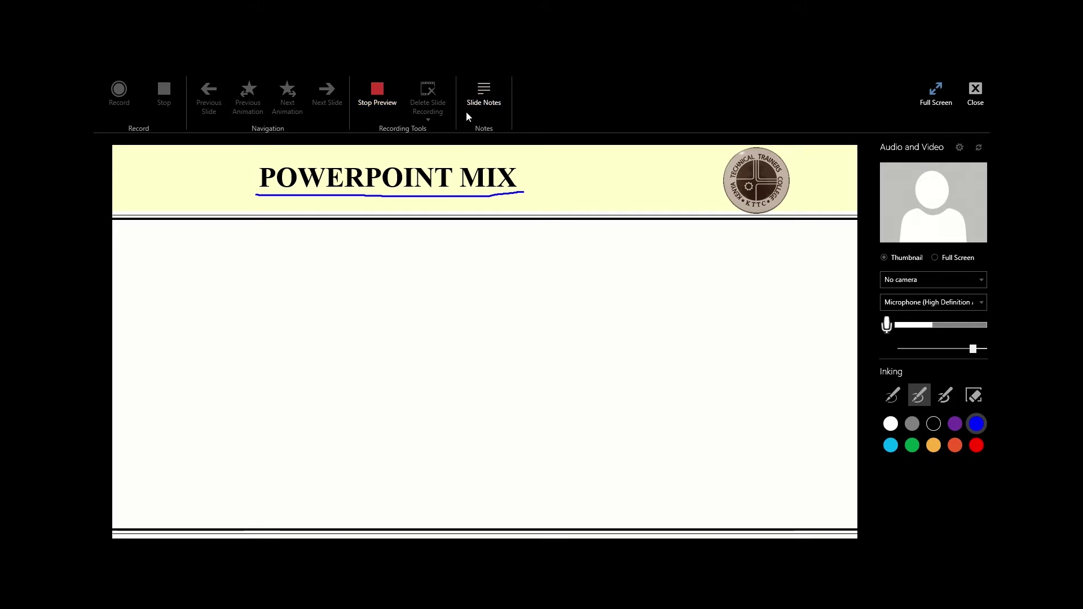
left_click(378, 96)
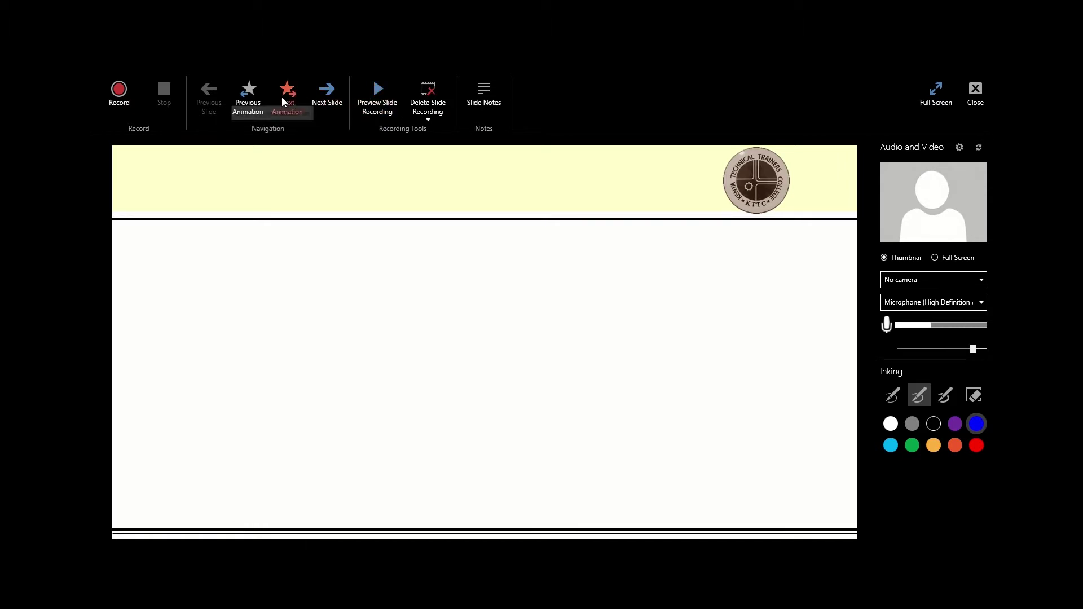
- Go to the second slide, play its SYSTEM REQUIREMENTS title animation and step back to the slide's start
left_click(327, 93)
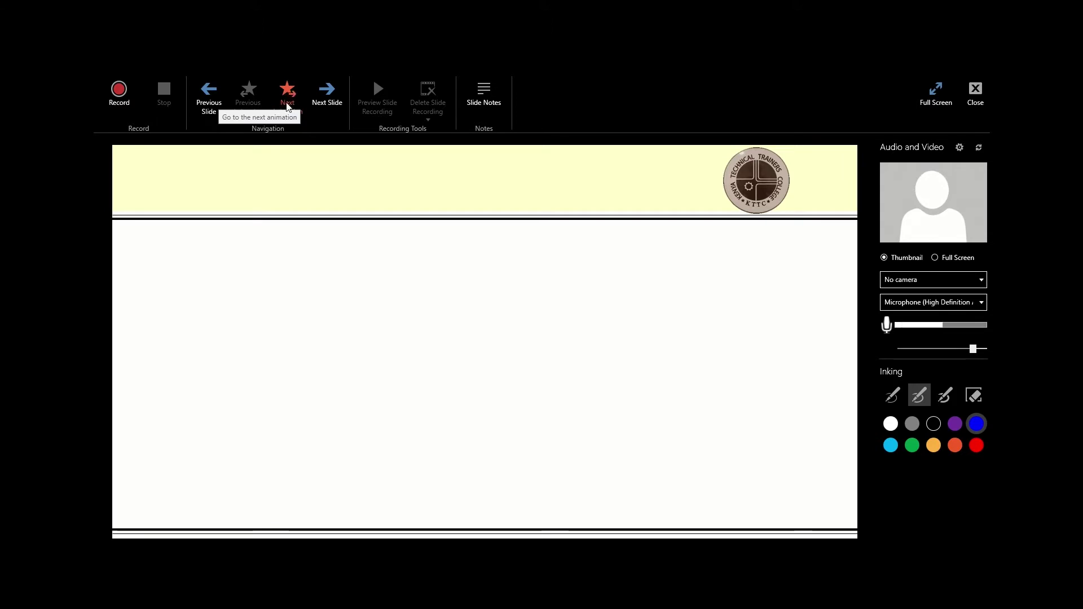
left_click(287, 102)
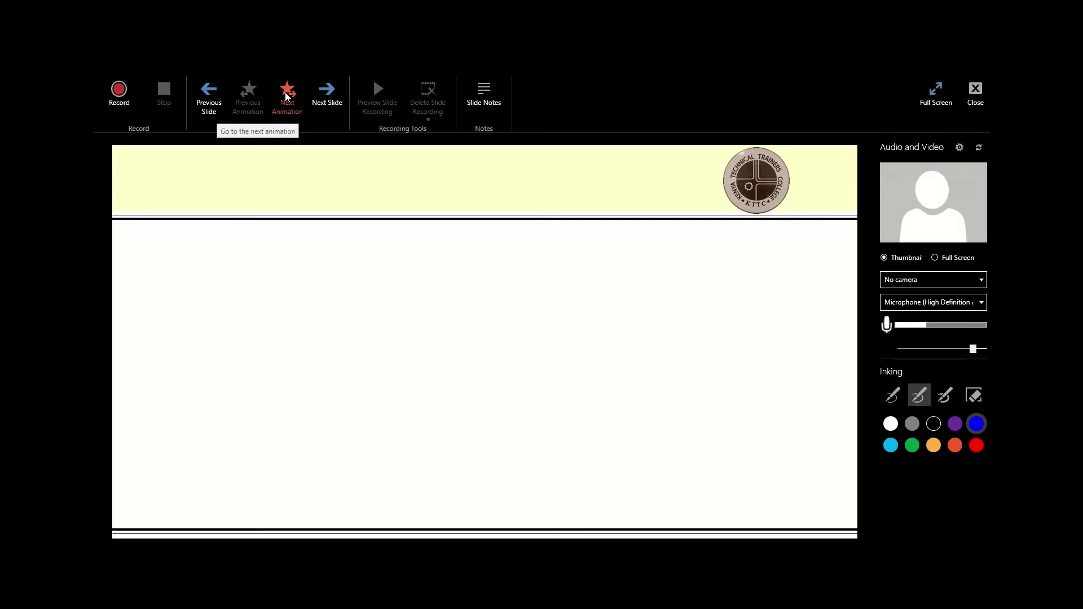
left_click(286, 96)
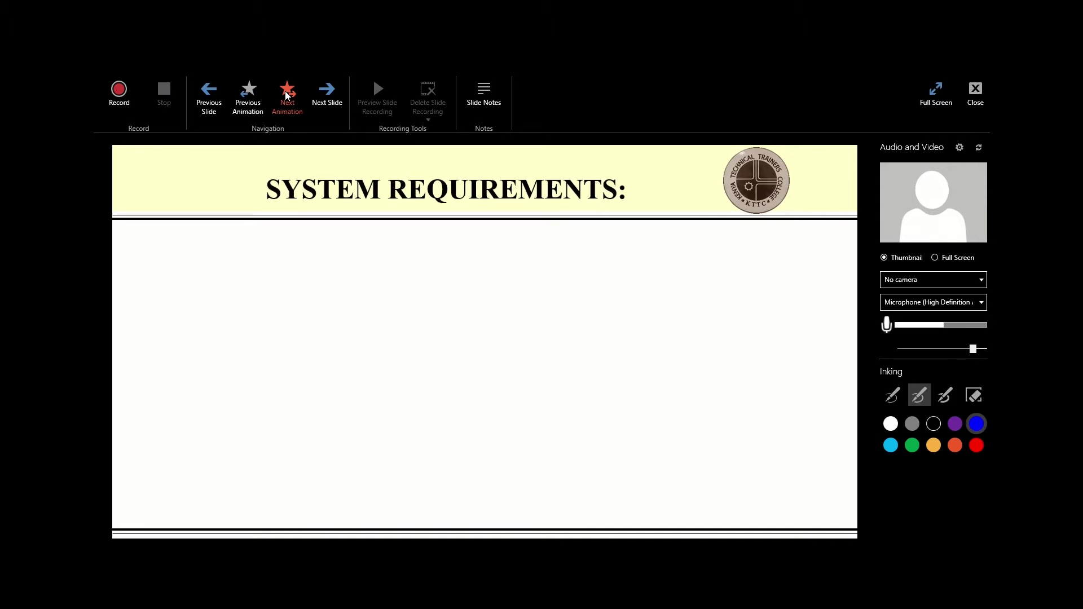
left_click(252, 99)
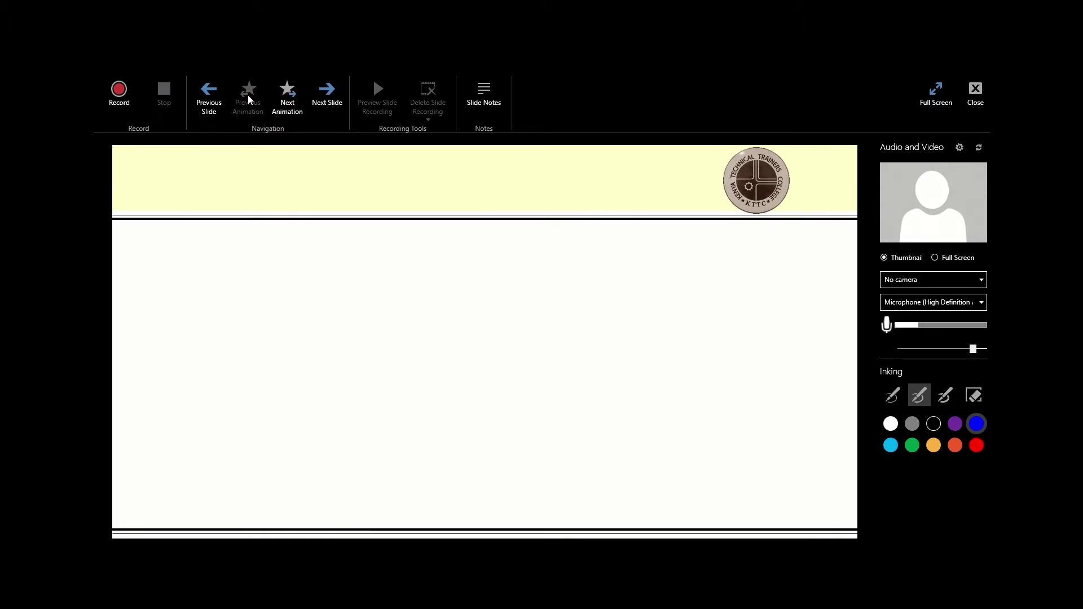
- Start recording the second slide, reveal the SYSTEM REQUIREMENTS title and its bullet, and underline part of each in blue
left_click(119, 90)
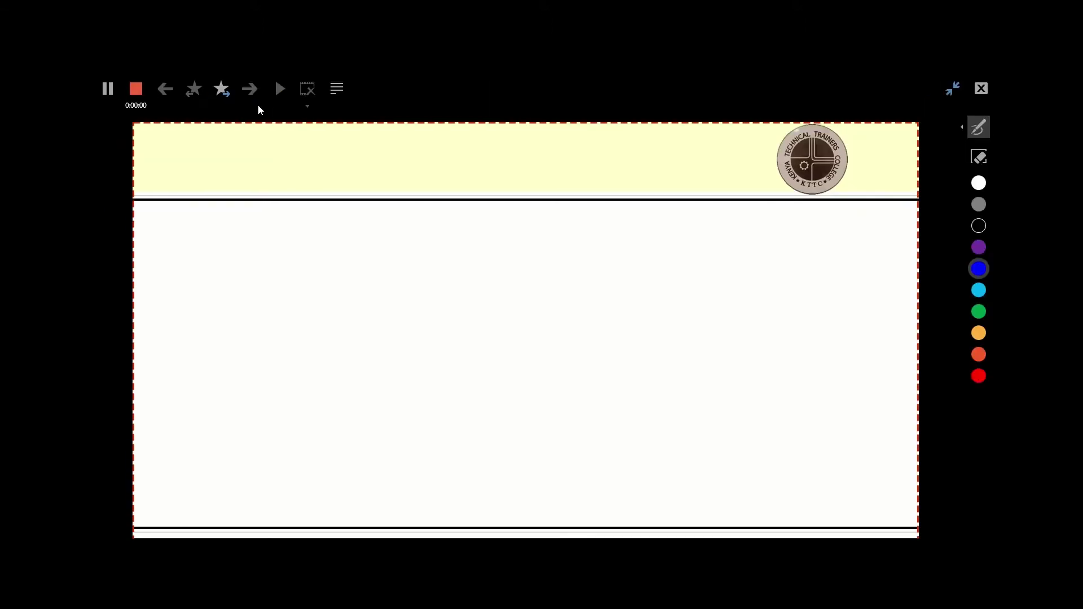
left_click(221, 90)
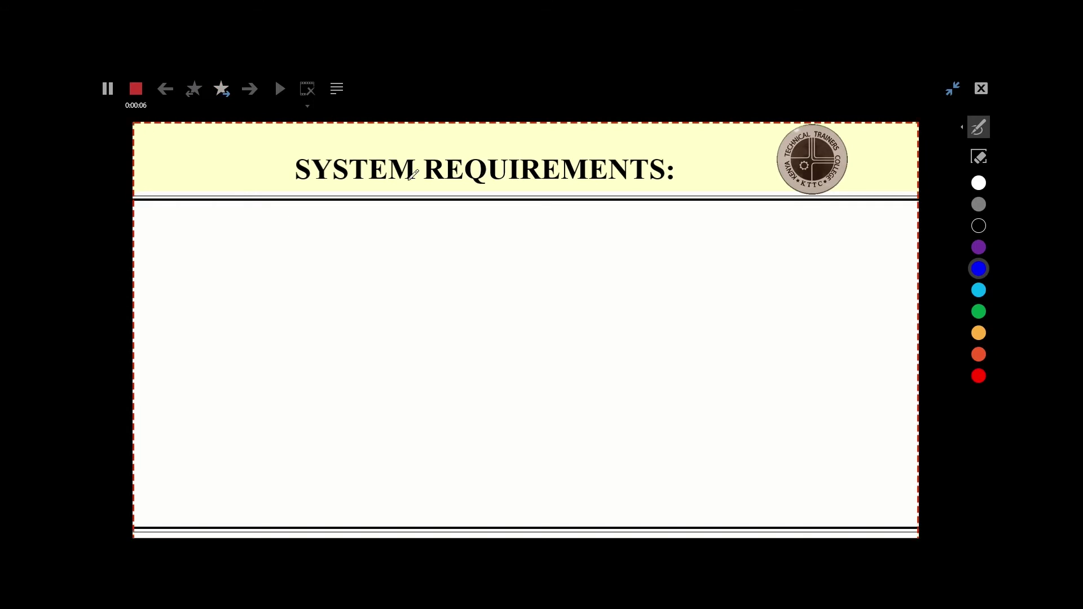
left_click_drag(356, 182, 448, 182)
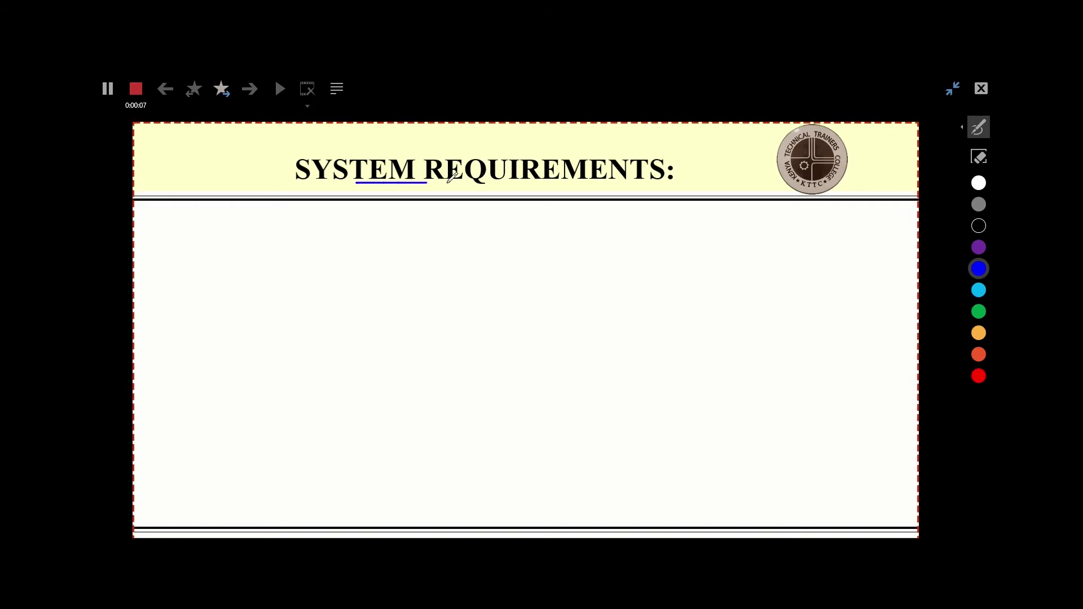
left_click(222, 93)
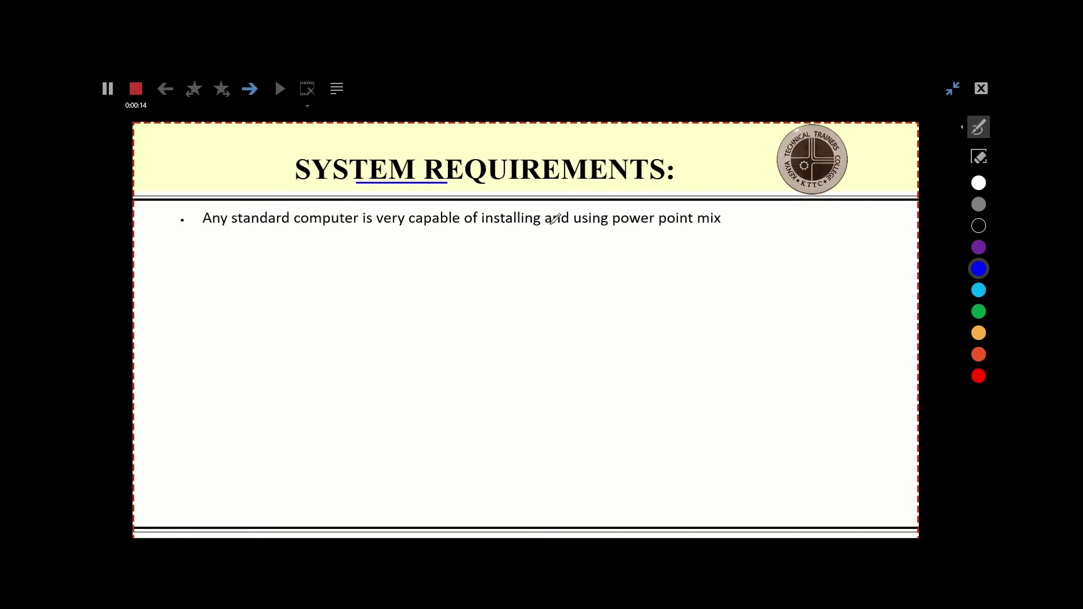
left_click_drag(492, 224, 726, 223)
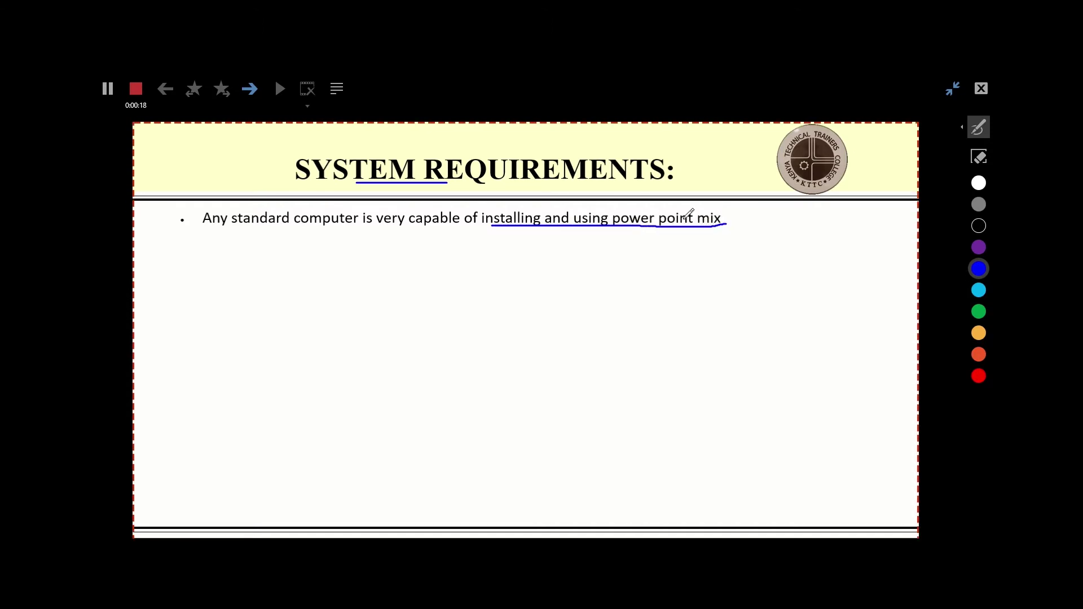
- Mark the first requirements in blue over the displayed slide notes, hide the notes, and stop the recording
left_click(336, 89)
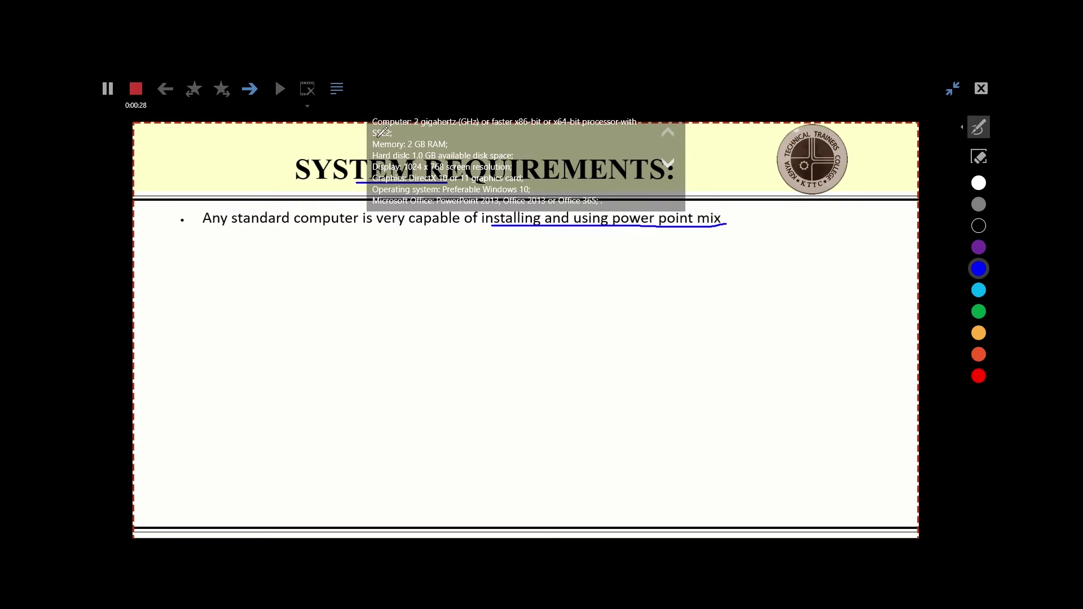
left_click_drag(373, 137, 389, 137)
left_click(339, 89)
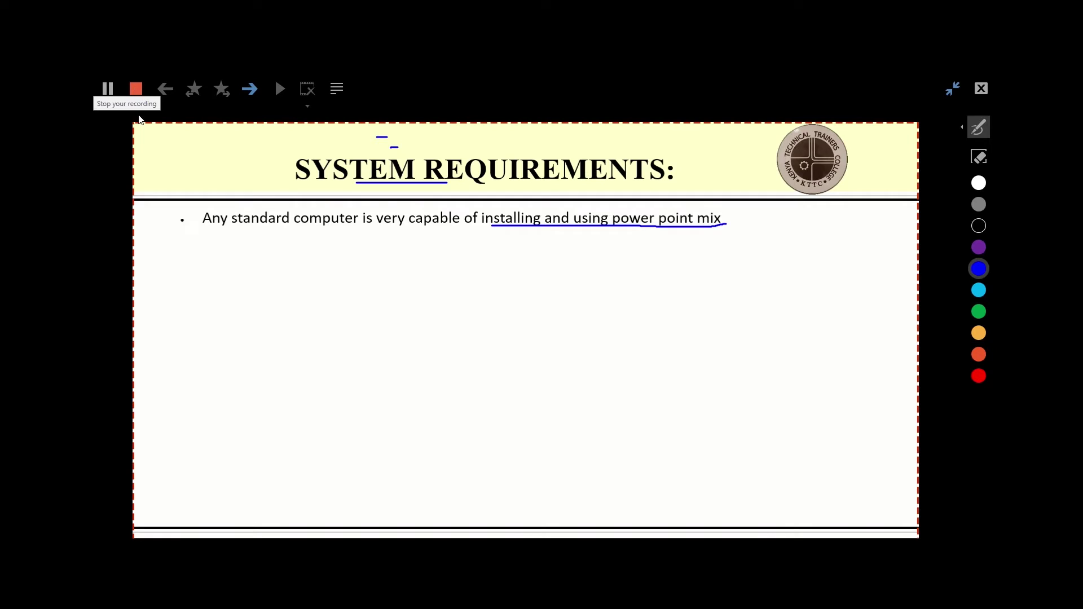
left_click(138, 93)
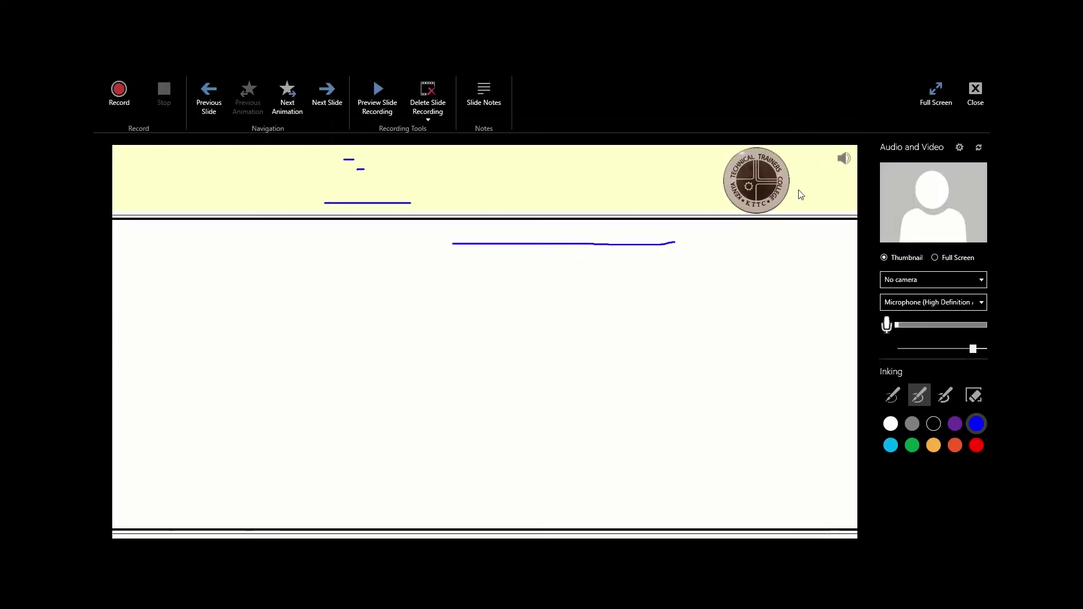
- Go to the third slide, play its GETTING STARTED WITH MIX title animation and step back to the slide's start
left_click(330, 99)
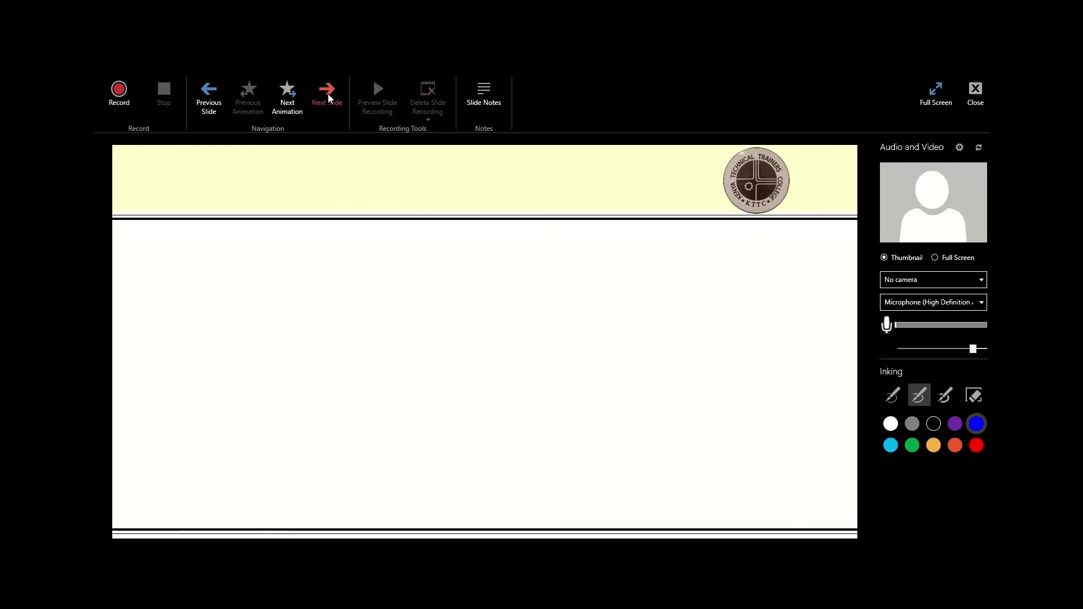
left_click(288, 93)
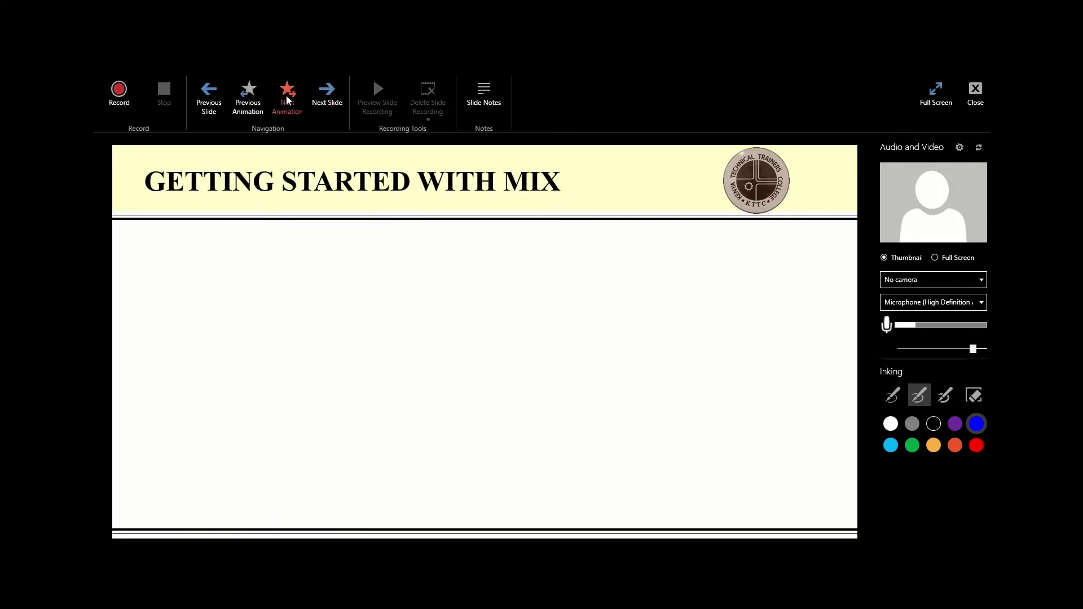
left_click(247, 96)
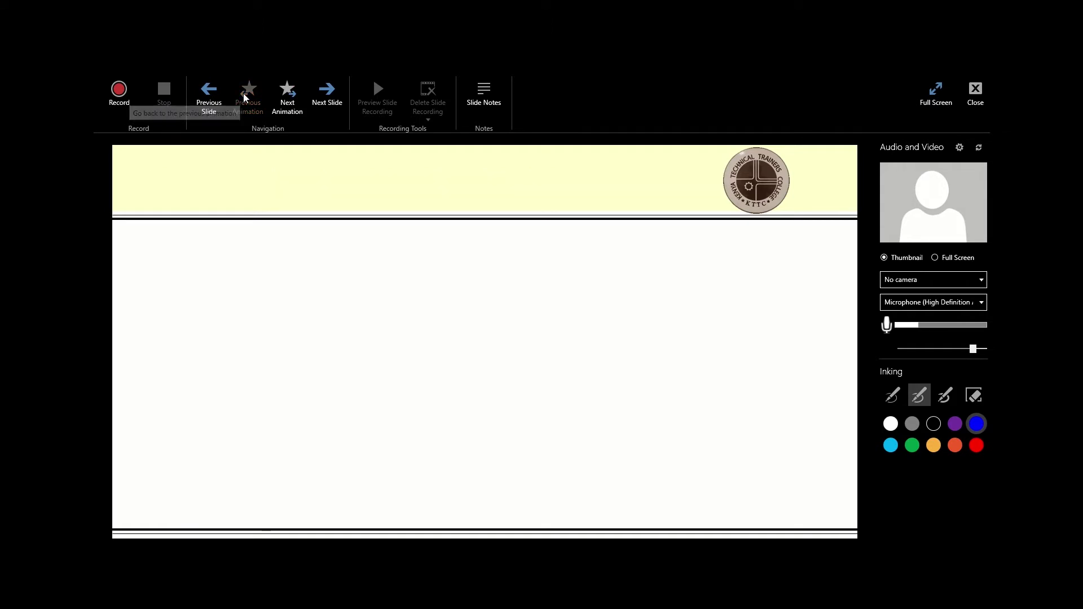
- Start recording the third slide, reveal its GETTING STARTED WITH MIX title, and underline the title in blue
left_click(119, 89)
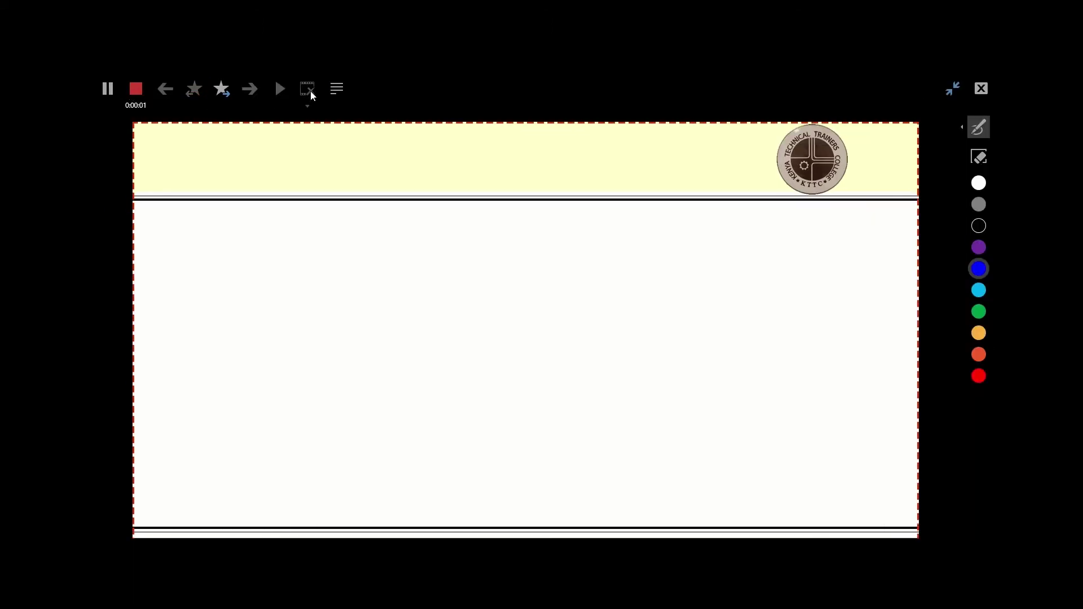
left_click(224, 94)
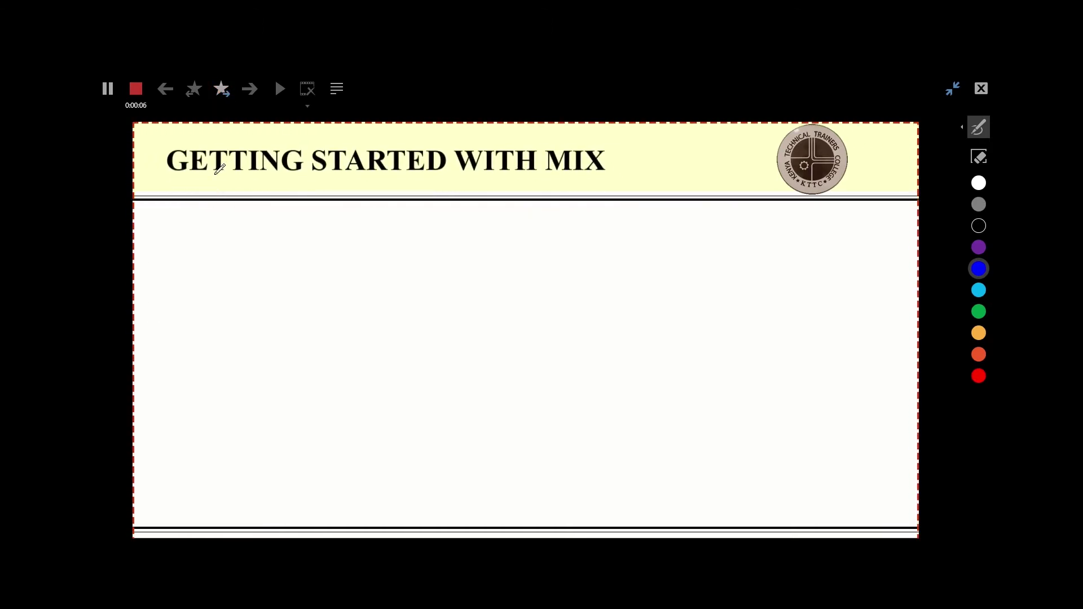
left_click_drag(216, 174, 609, 172)
- Reveal the Slide Recording Button sentence and the recording window picture, and draw a blue bracket around the Web Cam, Audio and Drawing Tools labels
left_click(225, 93)
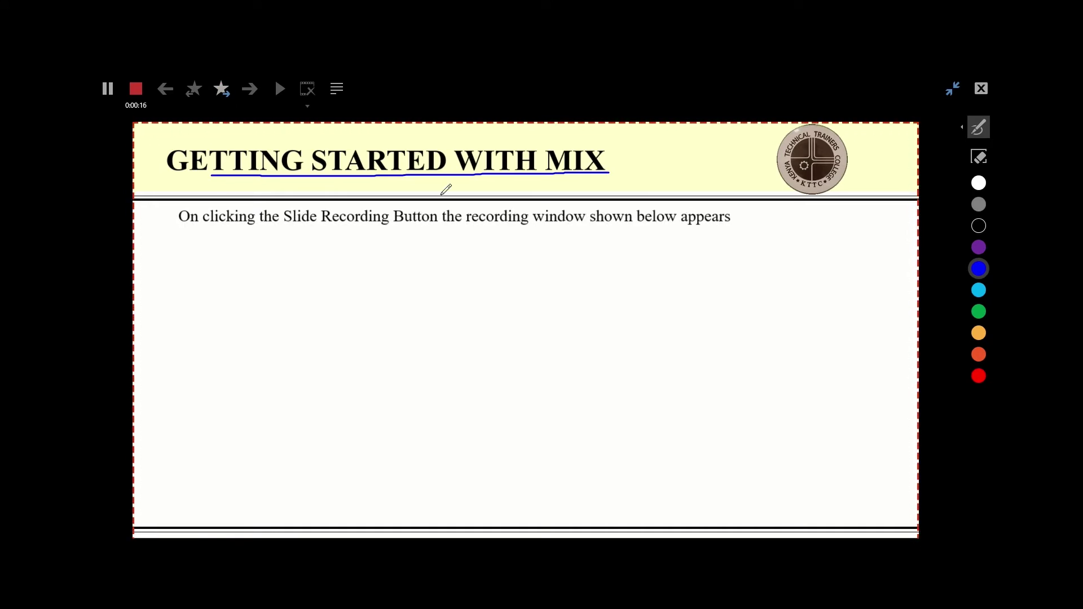
left_click(250, 89)
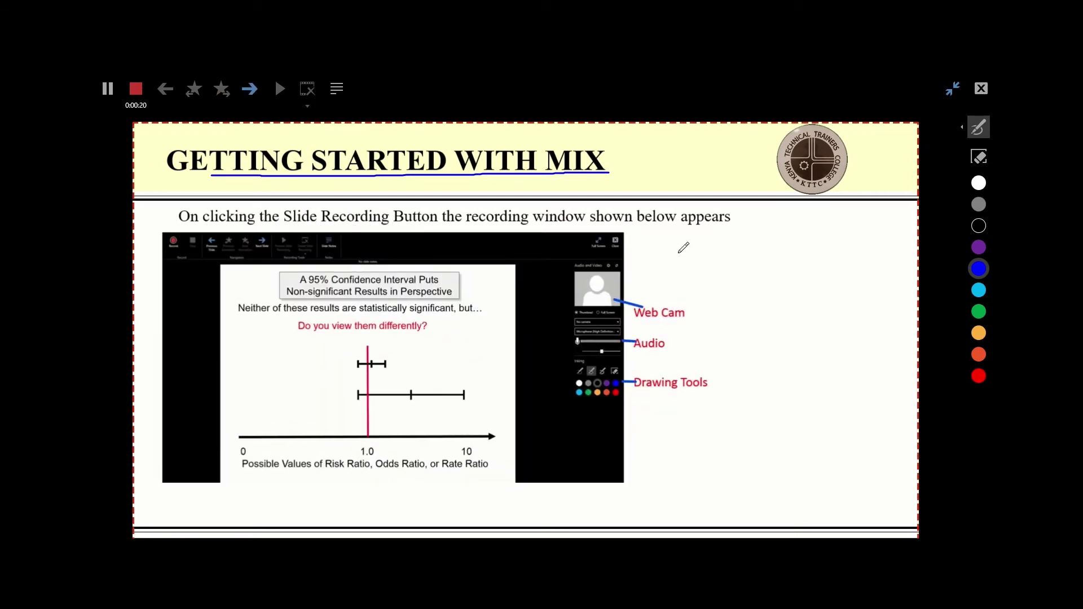
mouse_move(634, 231)
left_mouse_down()
mouse_move(697, 232)
mouse_move(725, 318)
mouse_move(727, 416)
mouse_move(675, 451)
left_mouse_up()
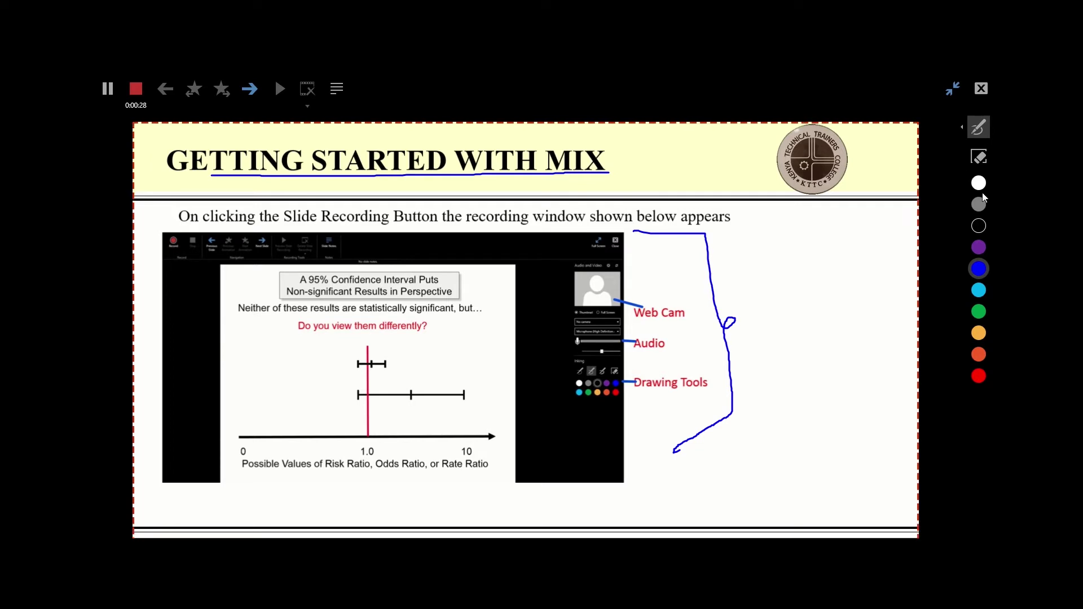
- Erase all ink from the third slide, and stop its recording
left_click(979, 157)
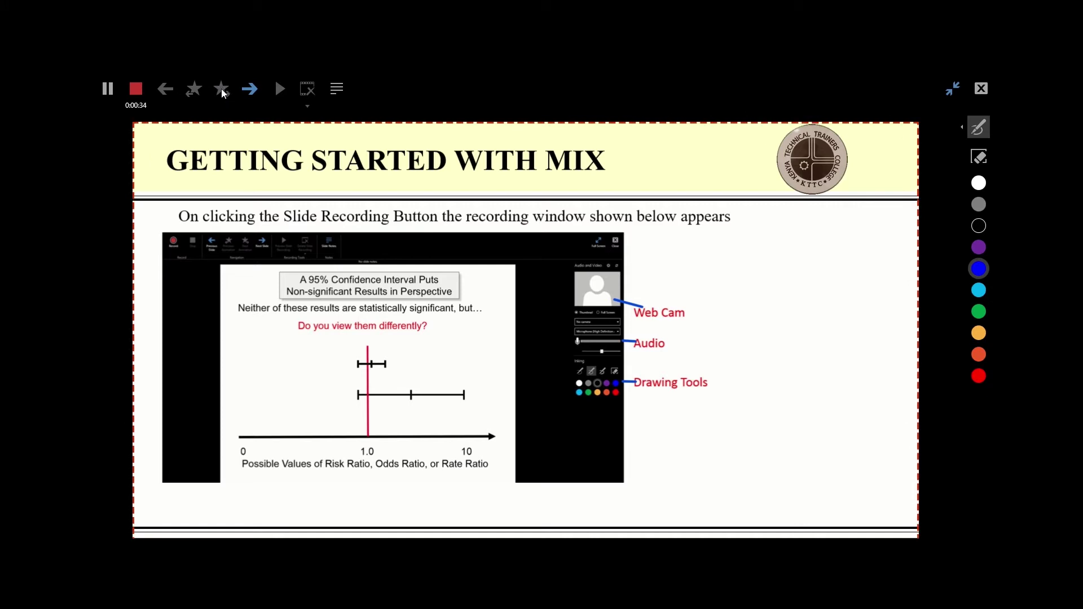
left_click(137, 91)
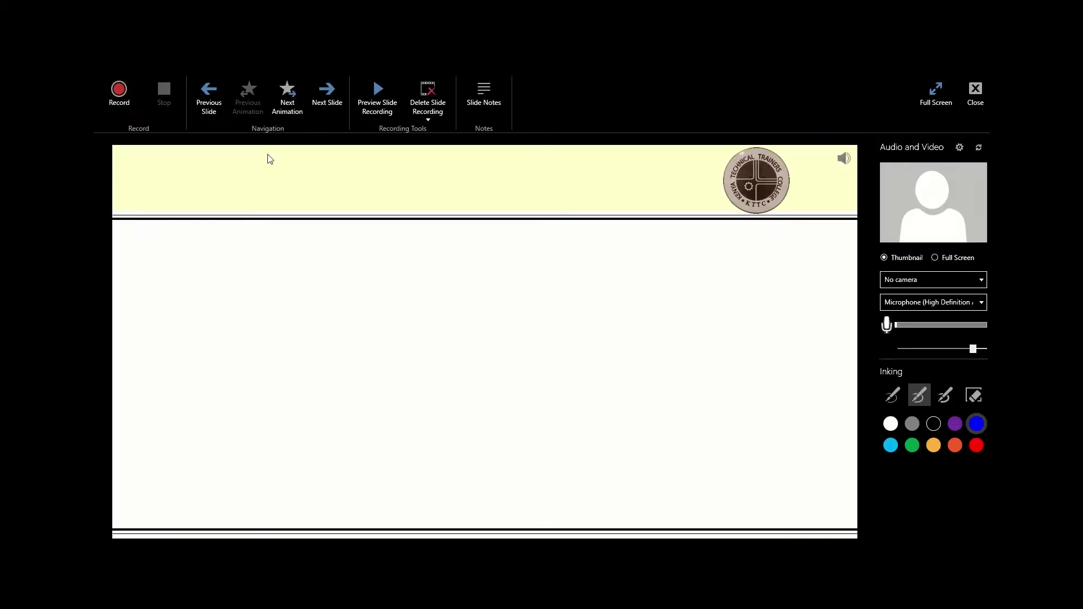
- Go on to the closing CHAO slide, and close the slide recording window to return to the presentation
mouse_move(303, 95)
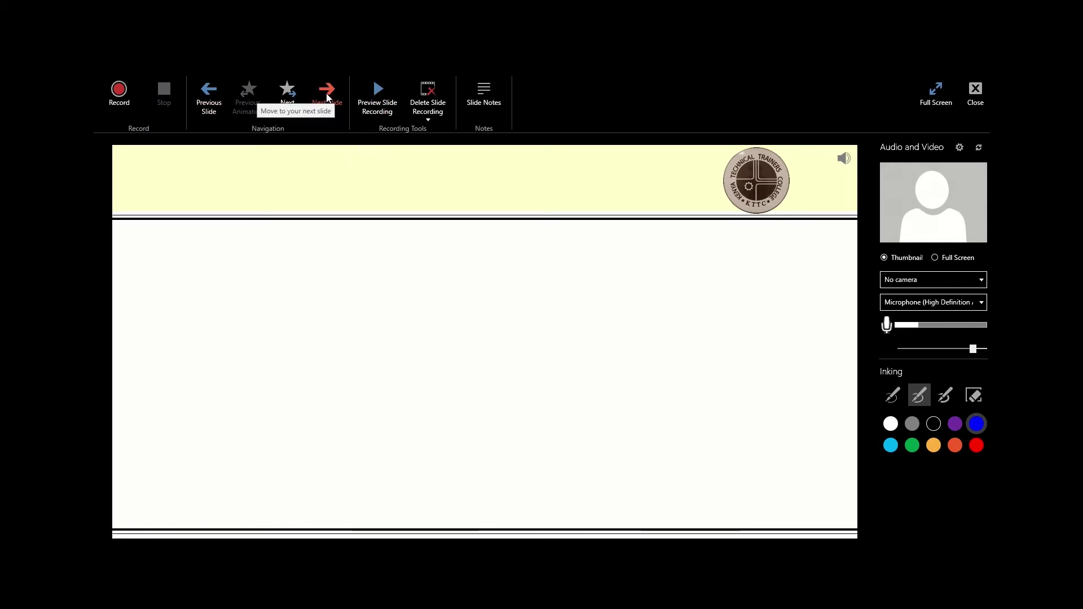
left_click(327, 97)
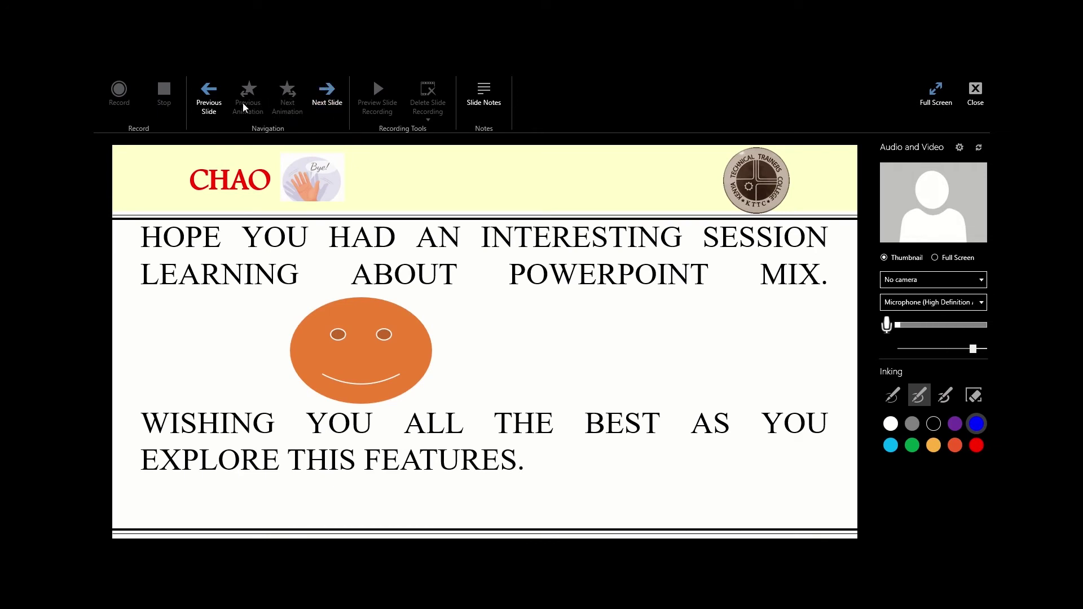
left_click(327, 90)
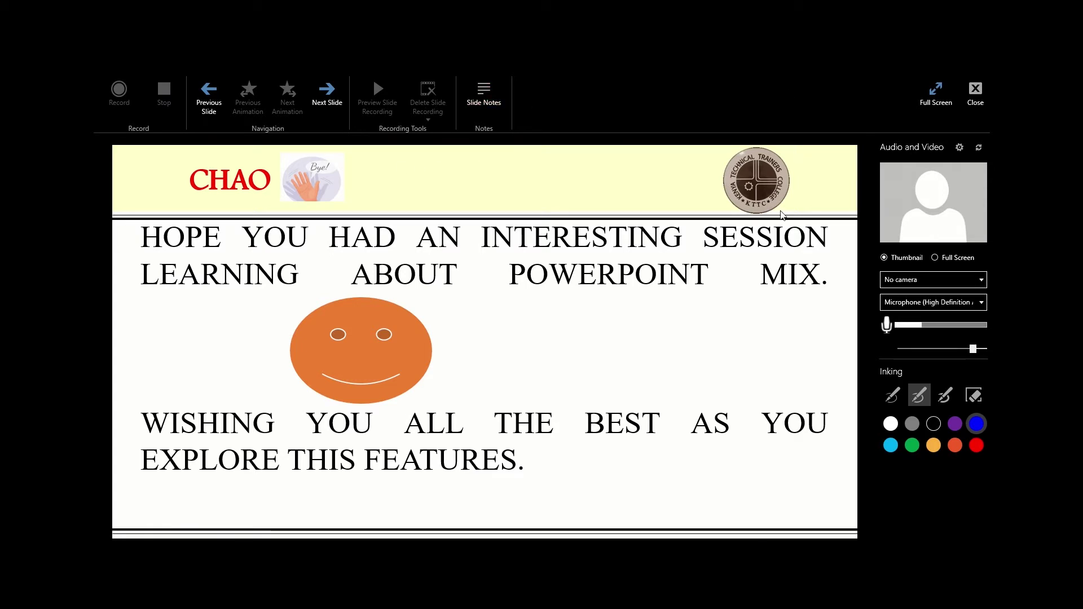
left_click(976, 90)
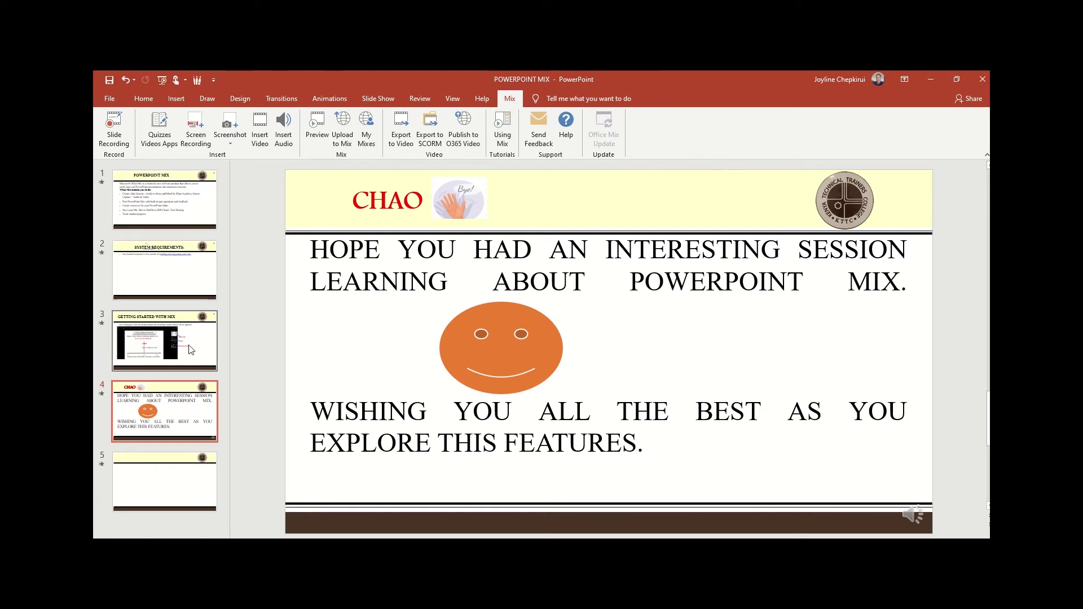
- Delete the empty fifth slide from the presentation
left_click(159, 478)
right_click(158, 480)
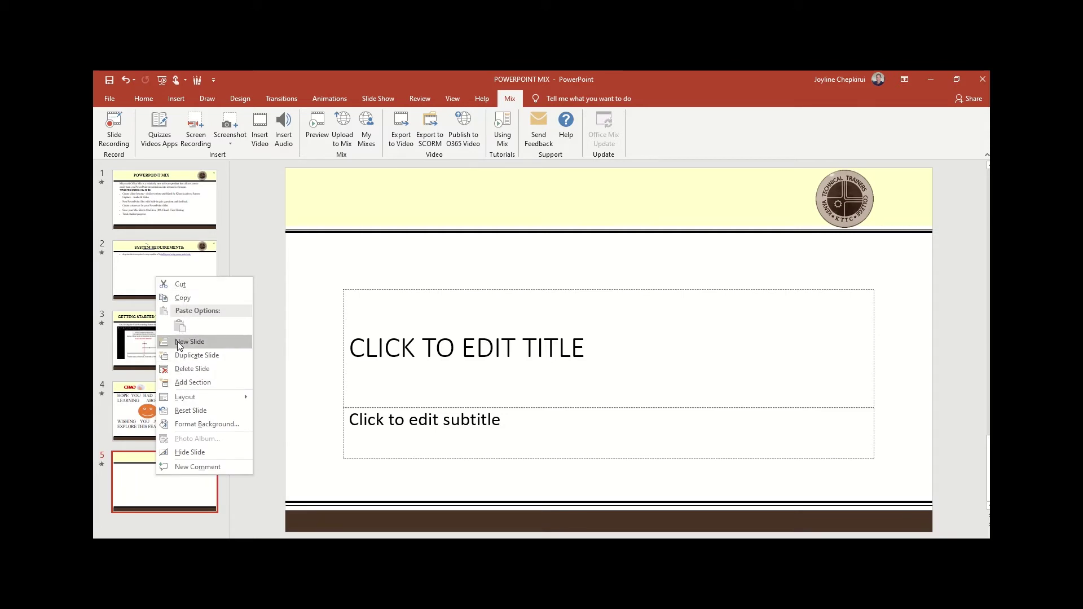
left_click(186, 369)
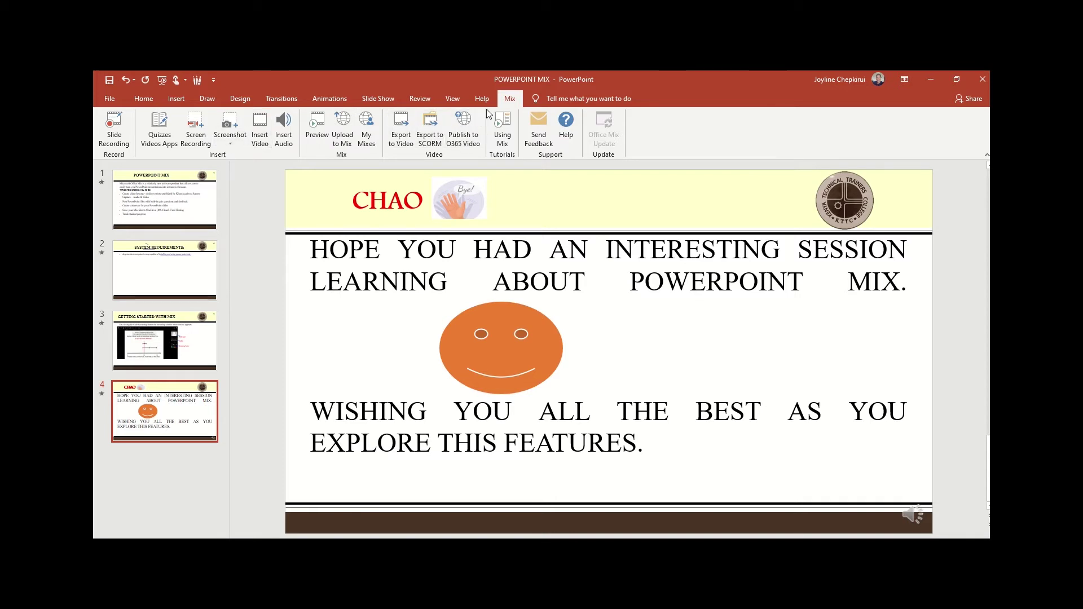
- Set up a video export of the presentation with the video size Computer & HD Displays (720p)
left_click(398, 130)
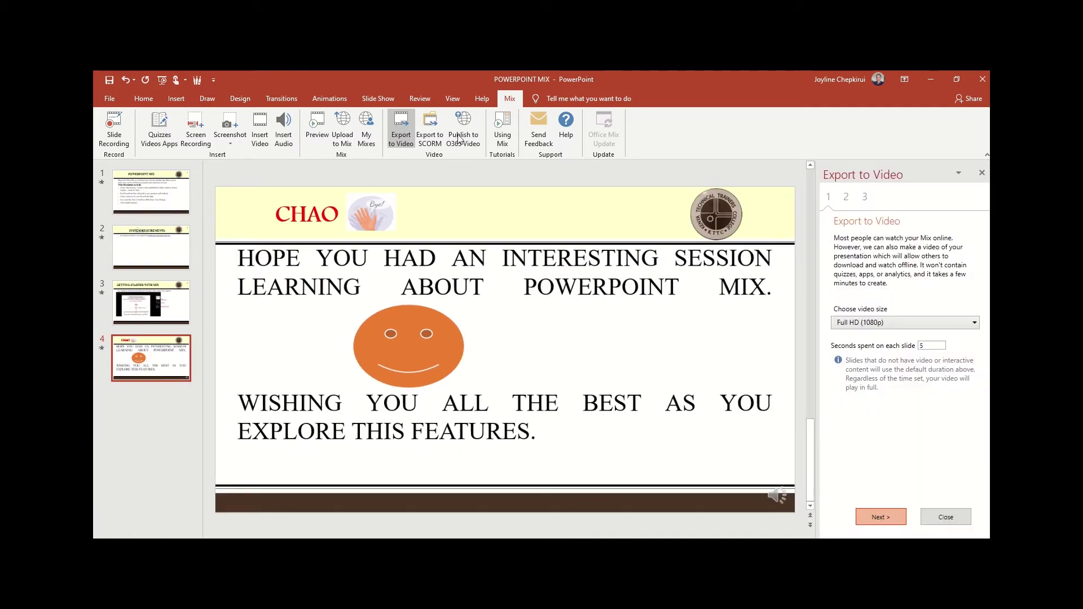
left_click(908, 324)
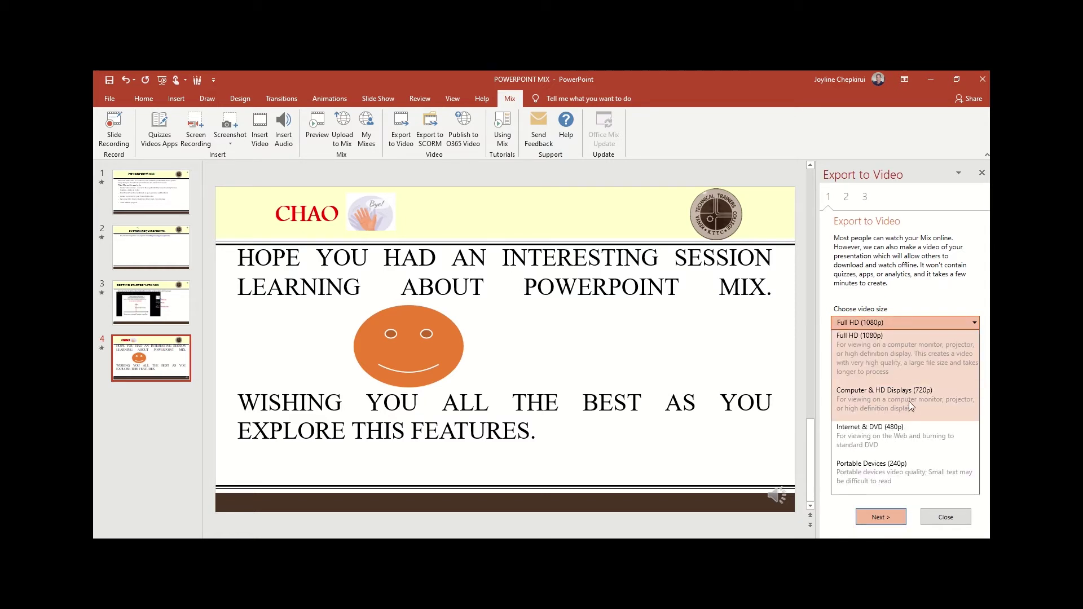
left_click(901, 407)
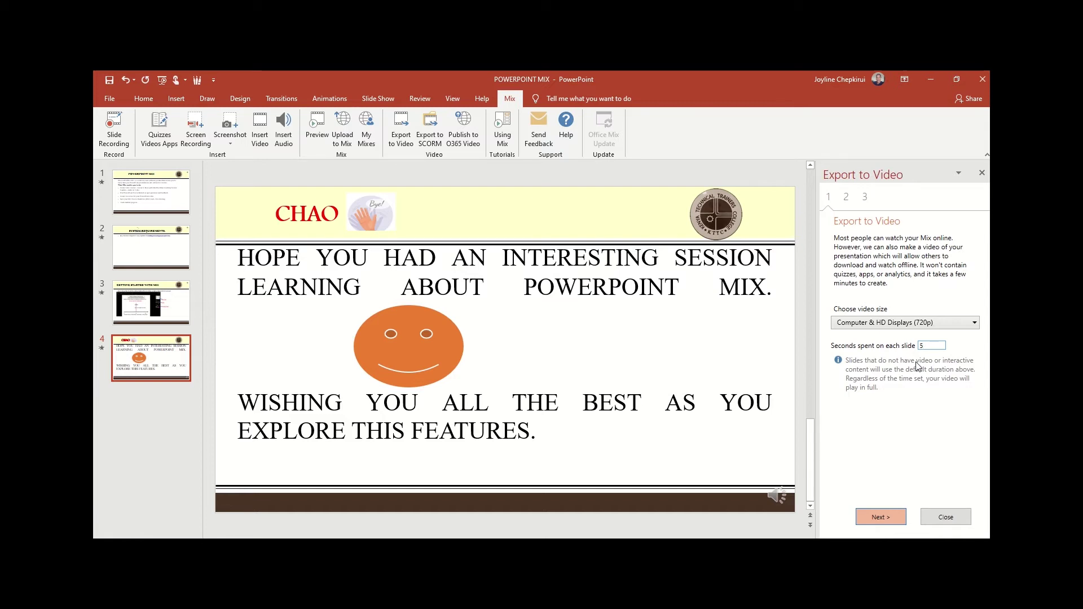
- Proceed to saving the exported video as an MP4 on the Desktop, and open the file name POWERPOINT MIX for editing
left_click(887, 517)
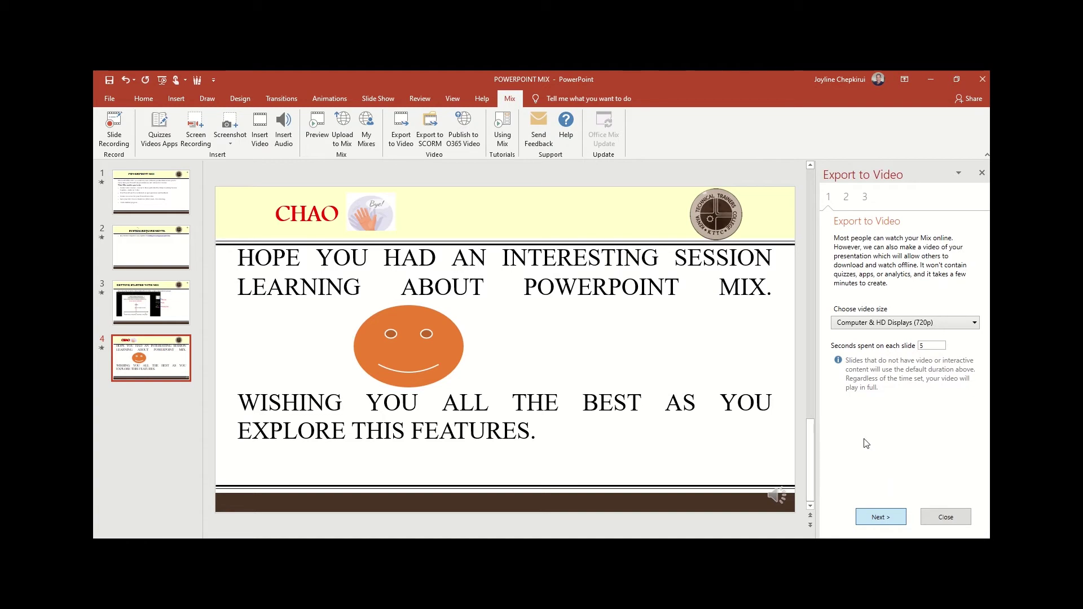
left_click(882, 516)
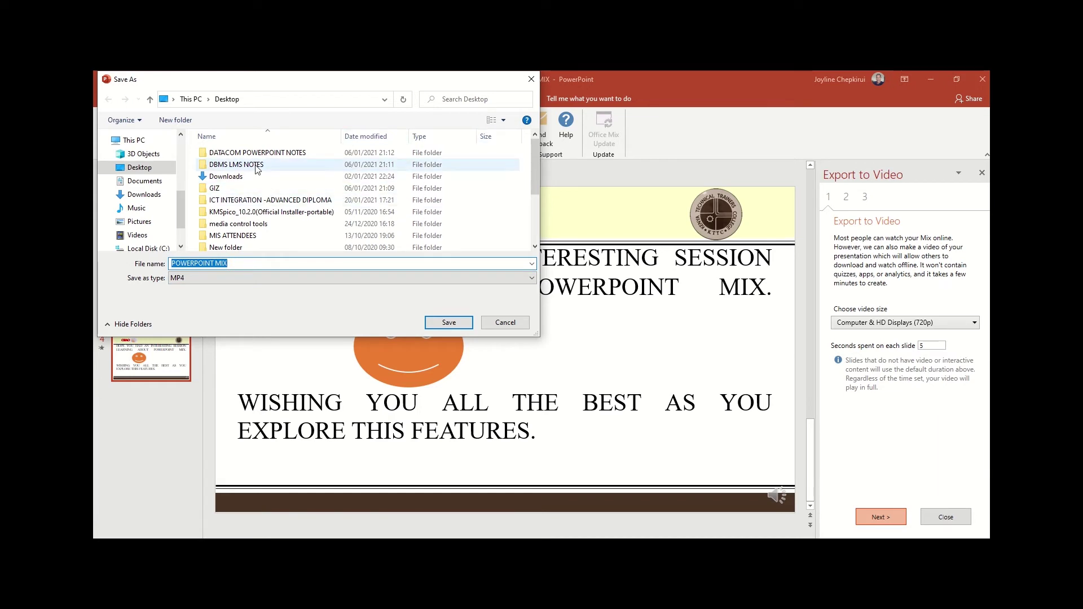
left_click(233, 265)
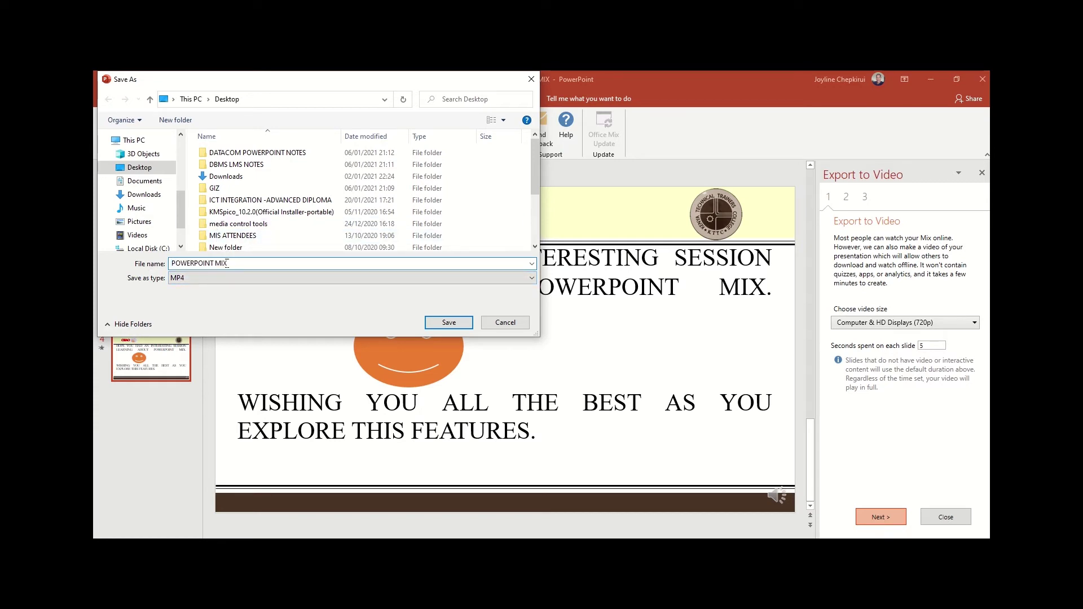
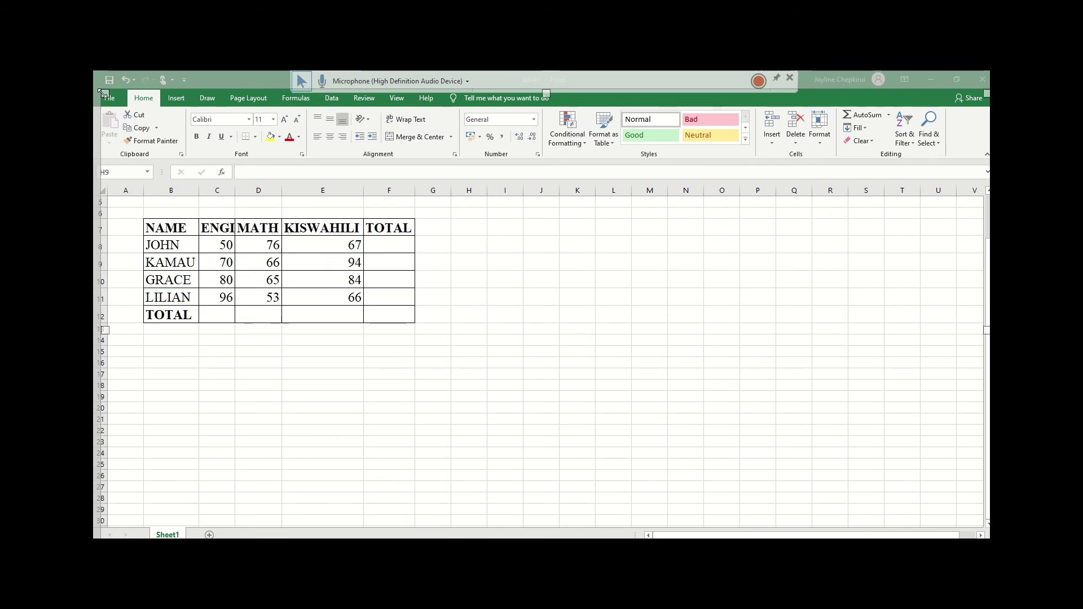
- Adjust the upper corner of the screen recording area over the Excel marks sheet, and start the screen recording
left_click_drag(107, 89, 104, 92)
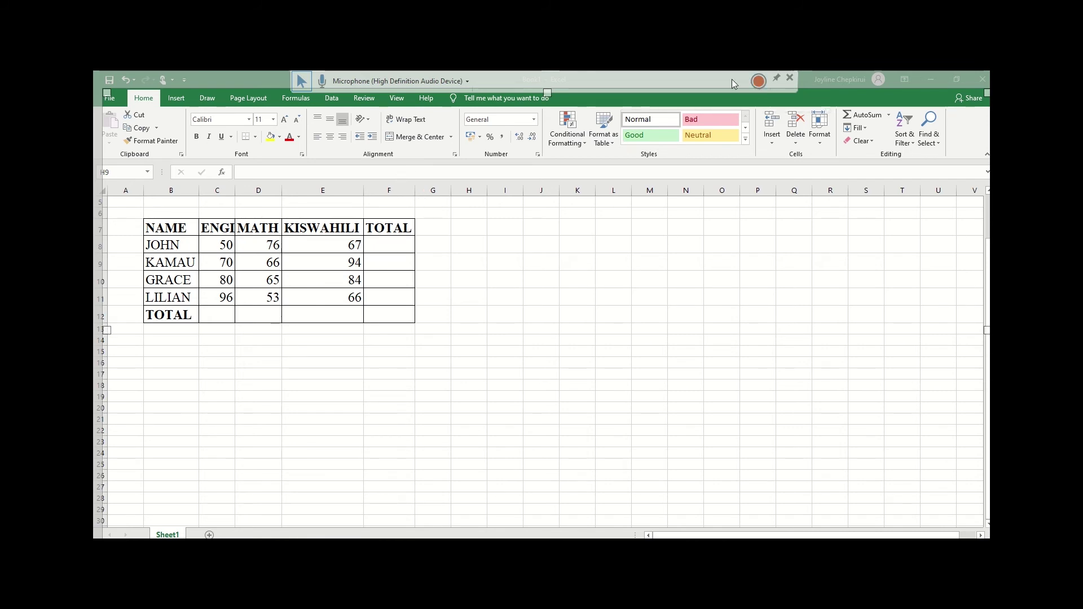
left_click(760, 83)
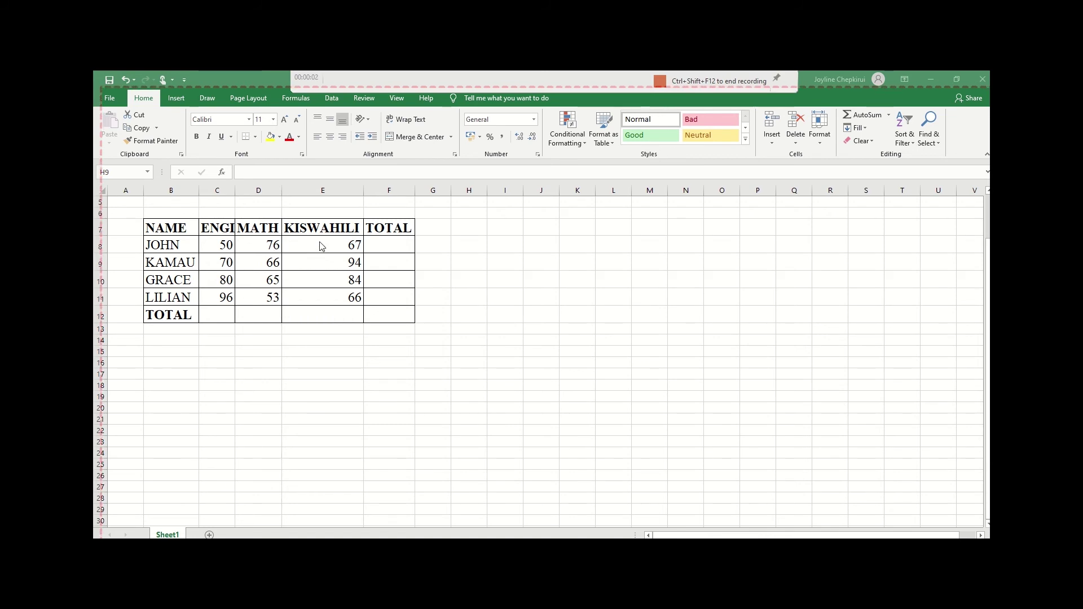
- Total the first student's marks in cell F8 with the formula =SUM(C8:E8)
left_click(383, 246)
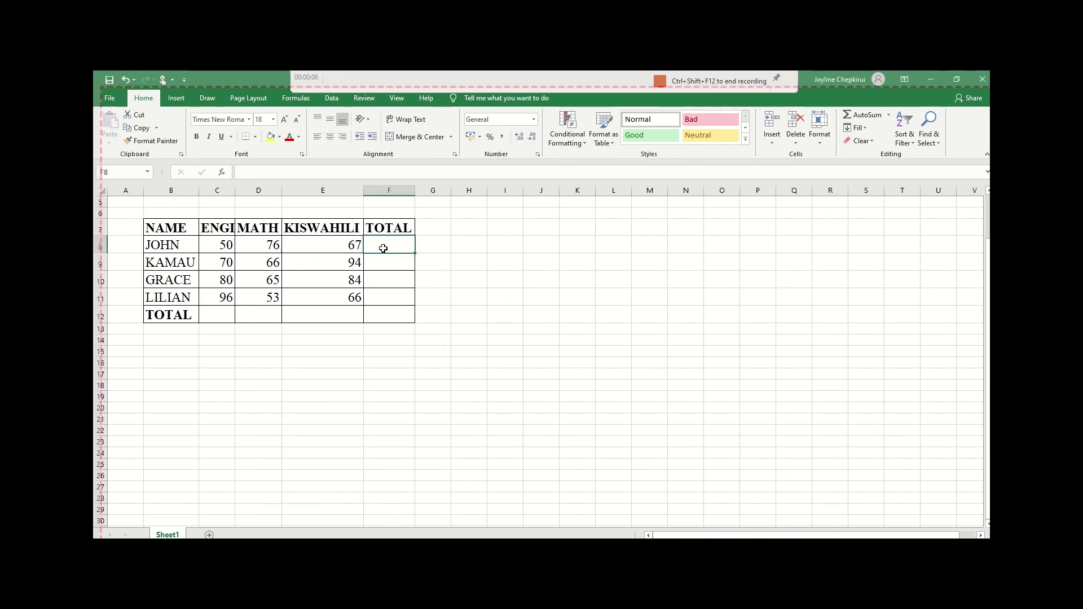
type("=")
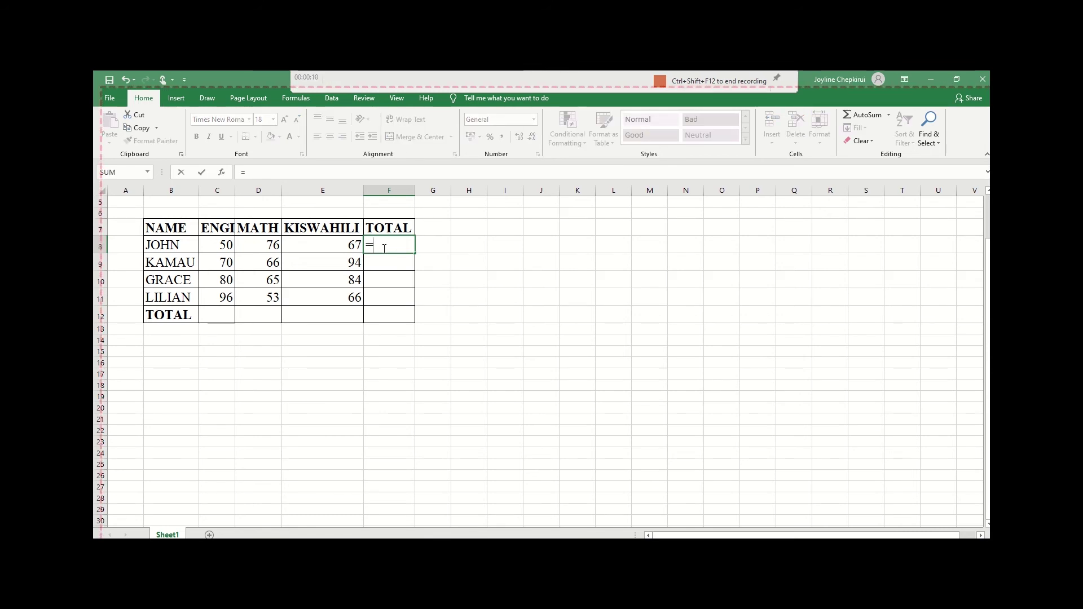
type("SUM(")
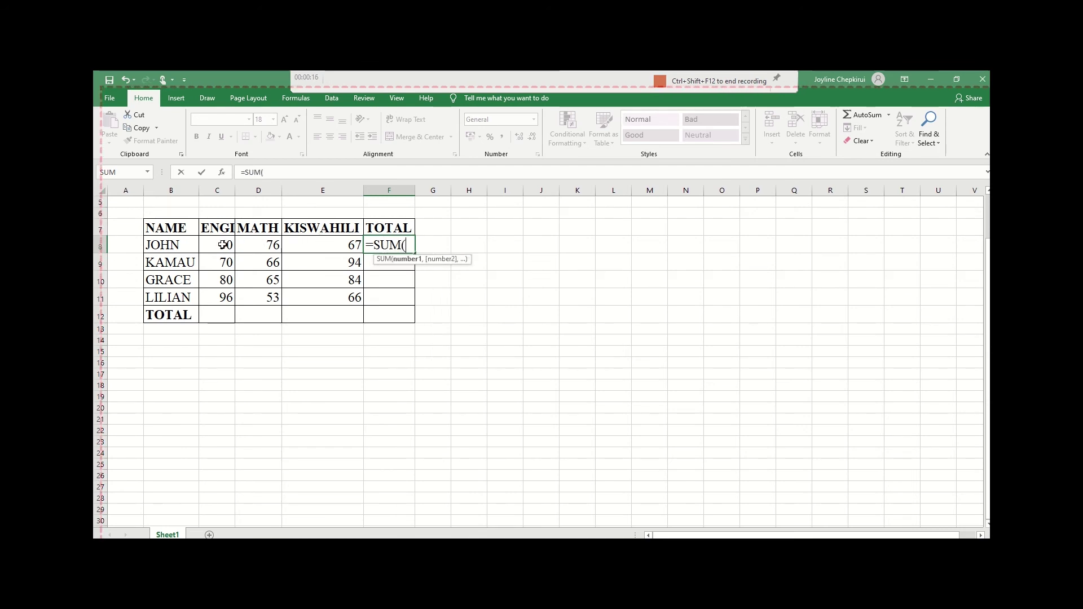
left_click_drag(223, 243, 310, 245)
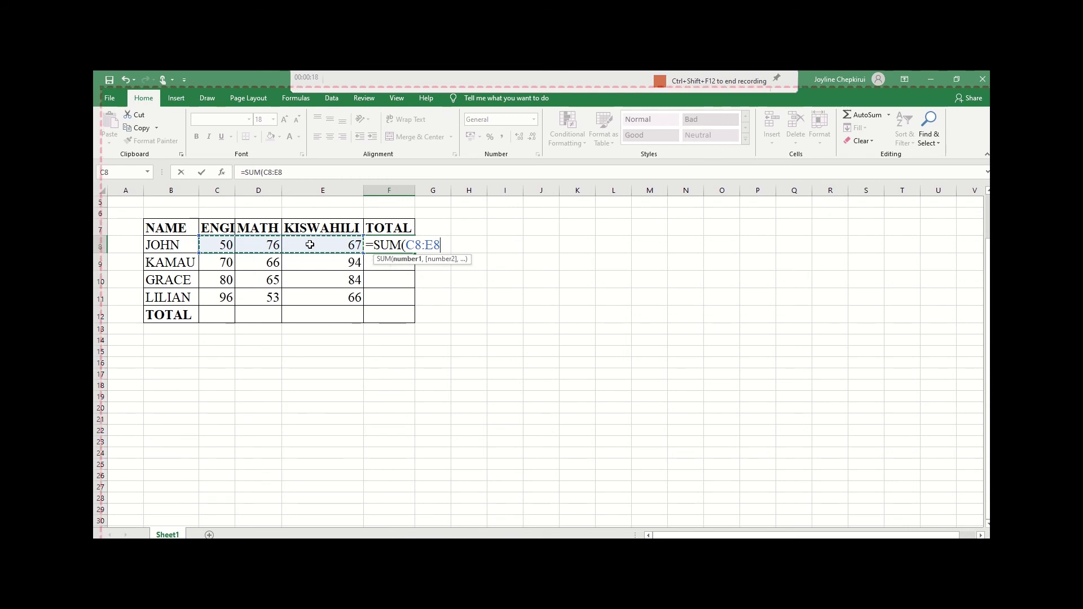
type(")")
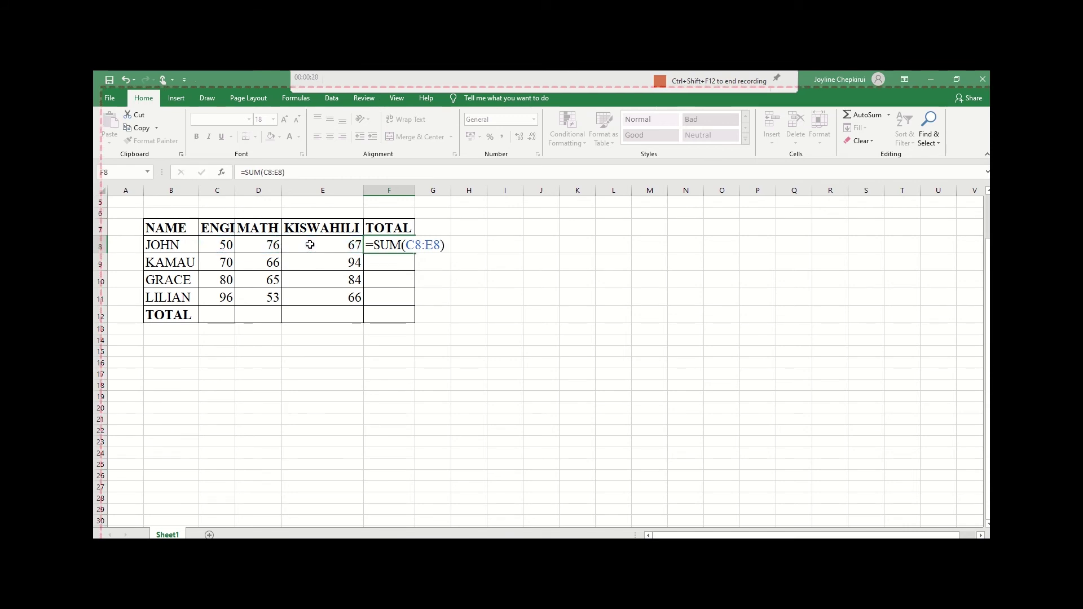
key("Return")
- Fill the total formula from F8 down to F11 and check the formulas copied for the other students
left_click(393, 242)
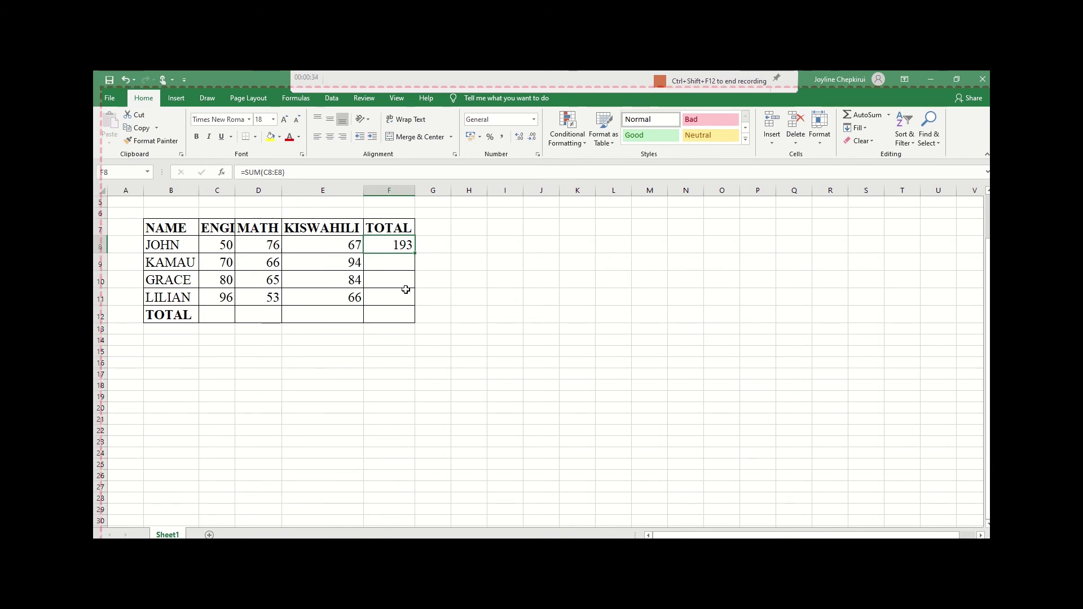
left_click_drag(415, 253, 415, 296)
left_click(403, 267)
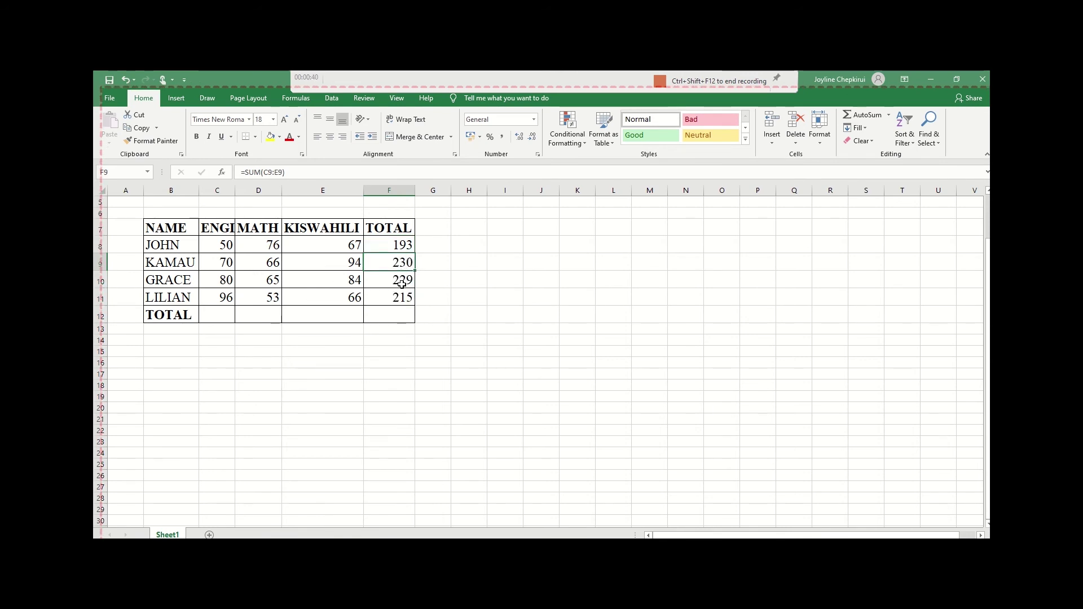
left_click(402, 293)
left_click(404, 274)
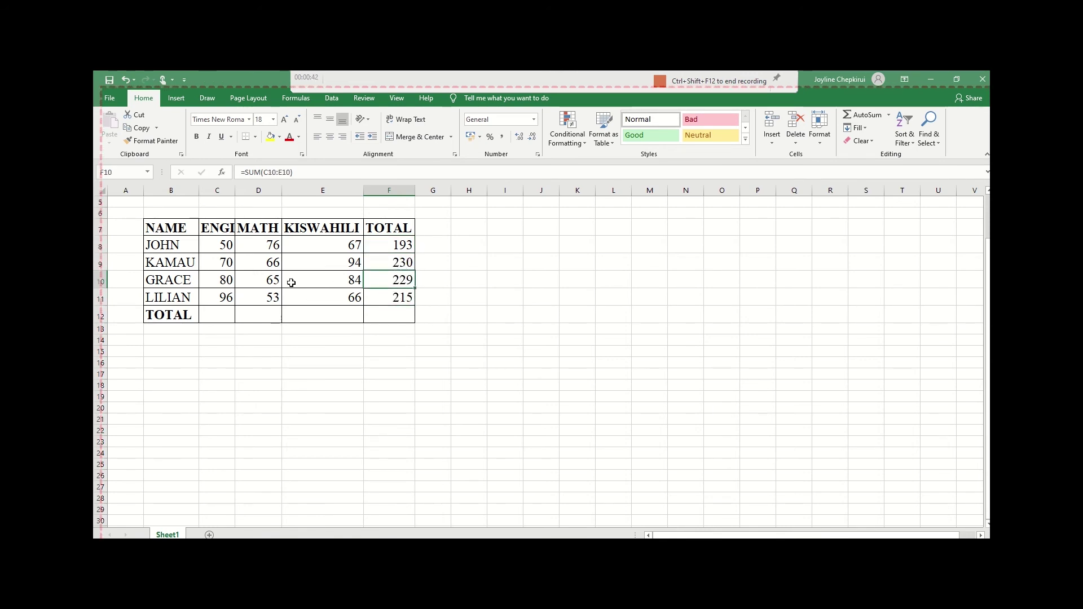
- Widen the ENGLISH column to fit its heading and total its marks in C12 with =SUM(C8:C11)
left_click(204, 314)
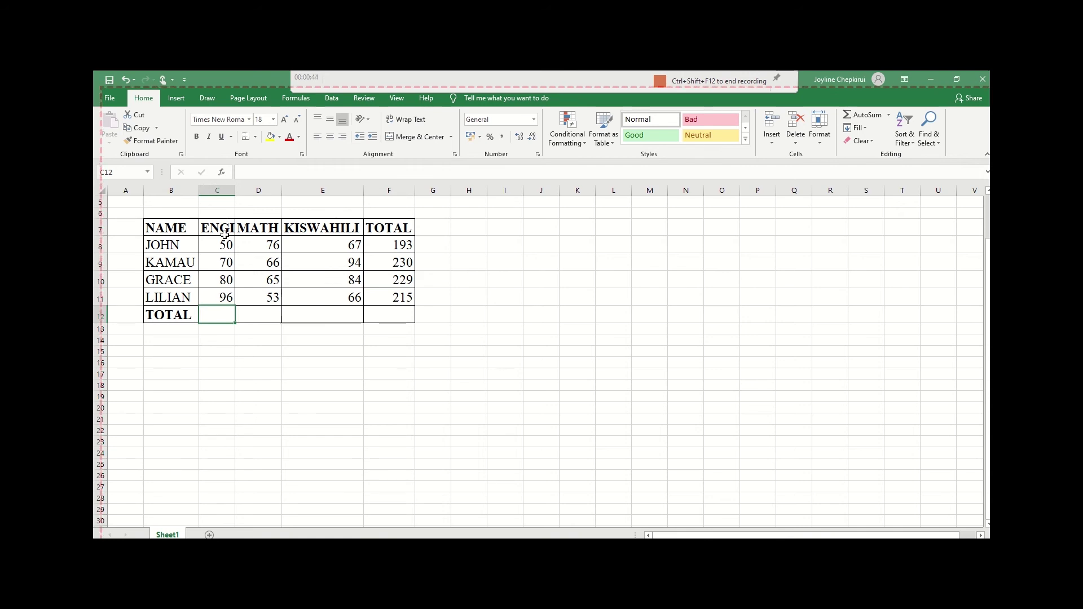
double_click(233, 193)
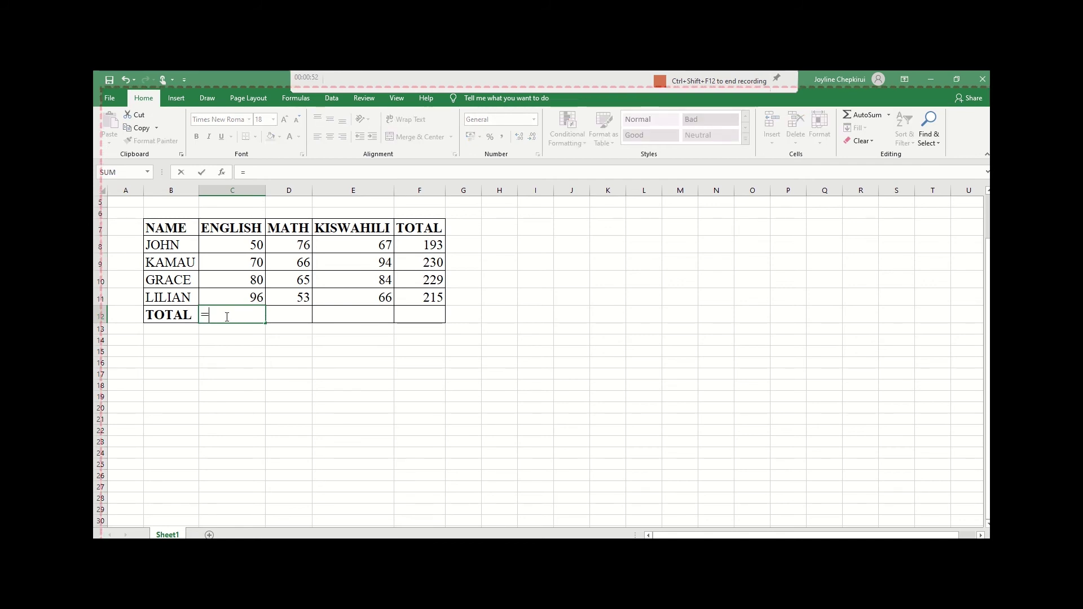
type("SU")
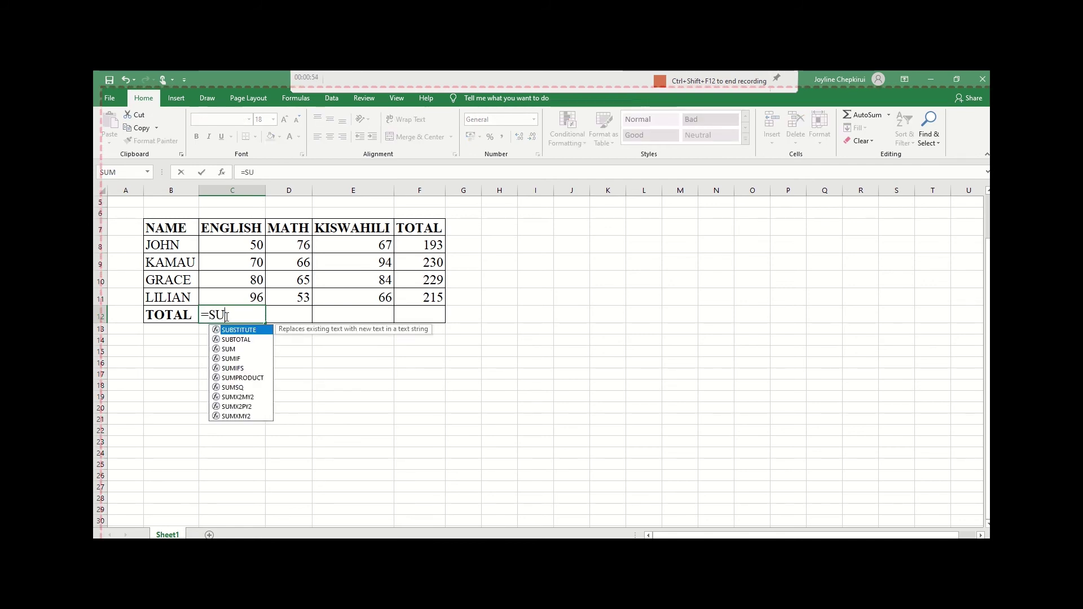
type("M(")
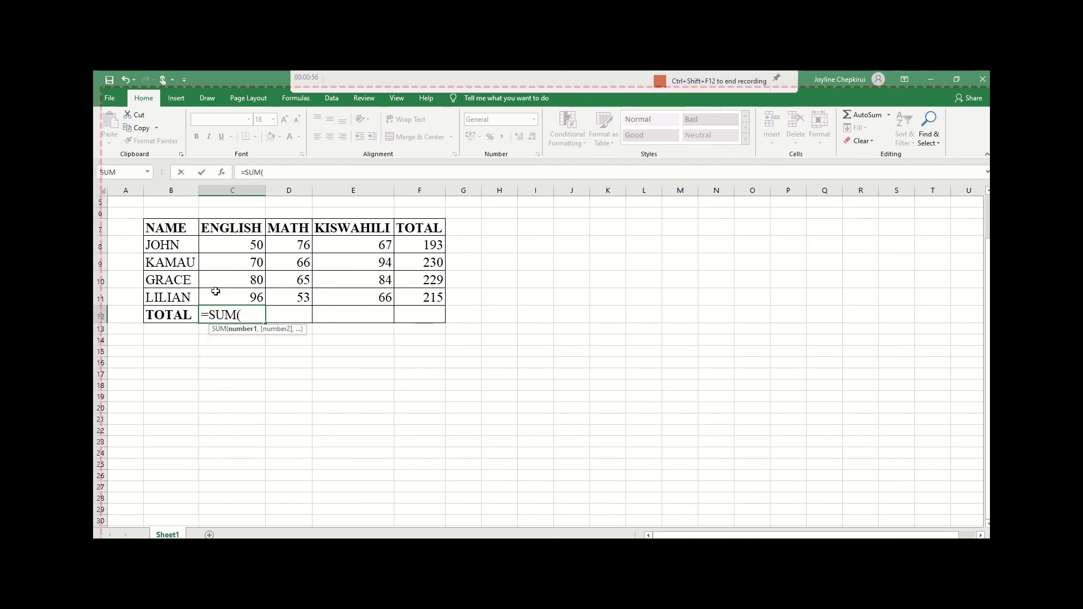
mouse_move(238, 248)
left_mouse_down()
mouse_move(236, 295)
mouse_move(249, 288)
left_mouse_up()
type(")")
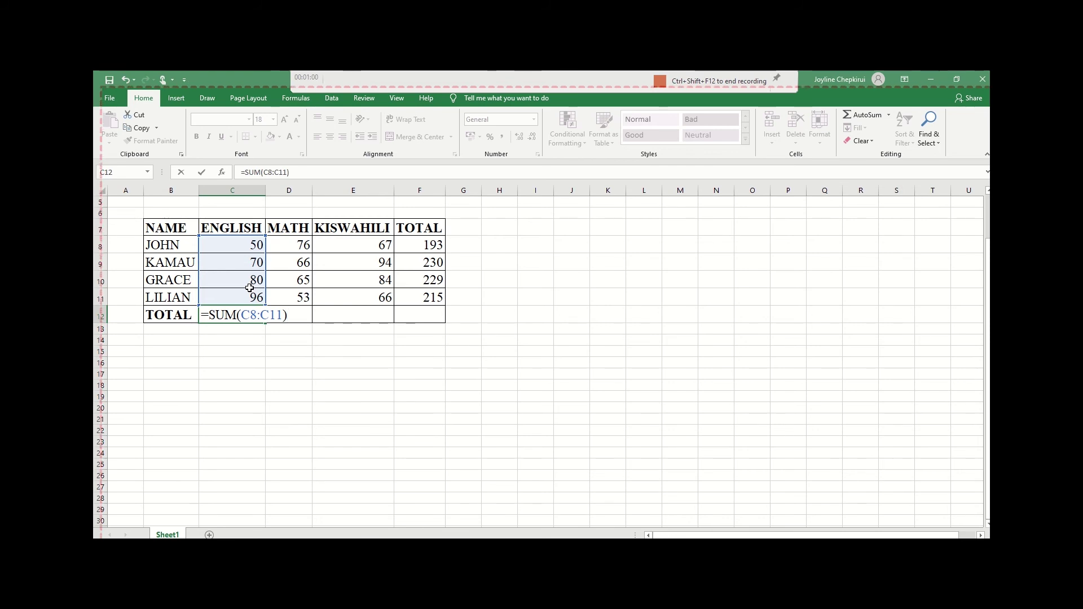
key("Return")
- Fill the English total formula from C12 across to E12, and end the screen recording
left_click(250, 310)
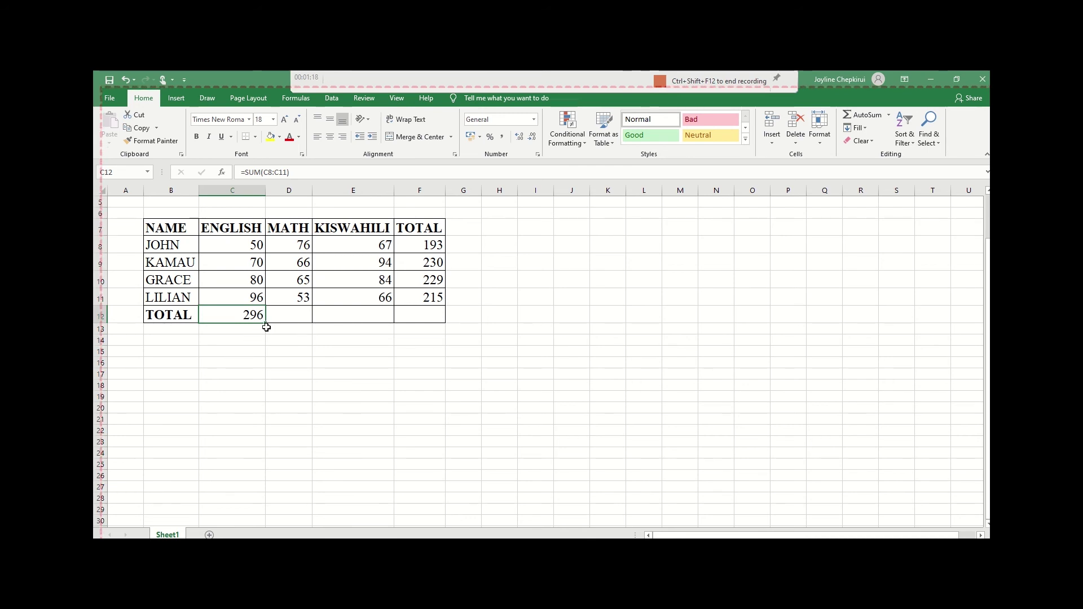
left_click_drag(264, 323, 364, 321)
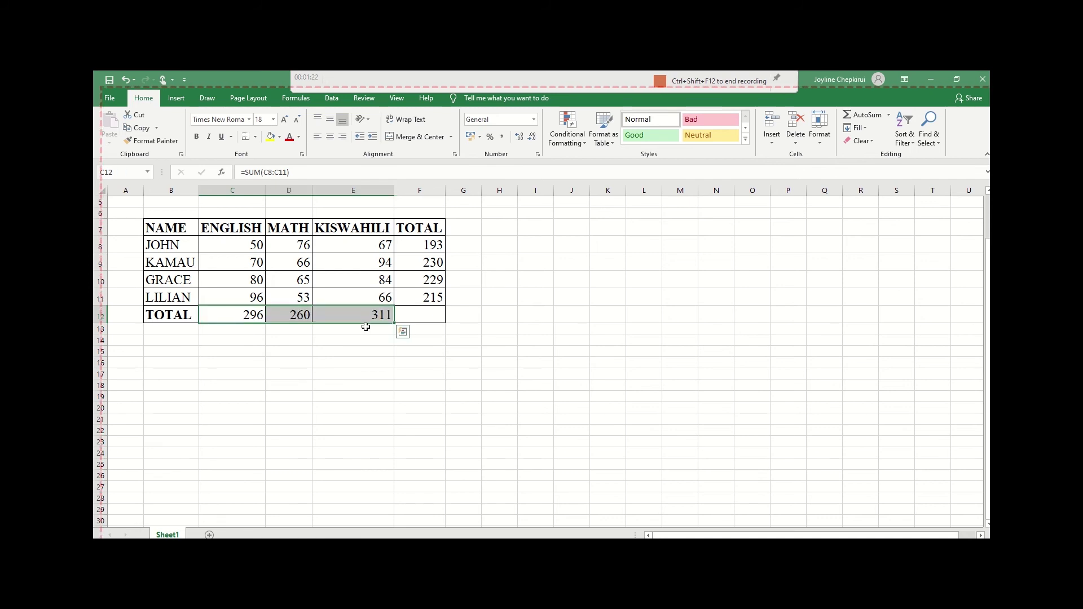
key("Right")
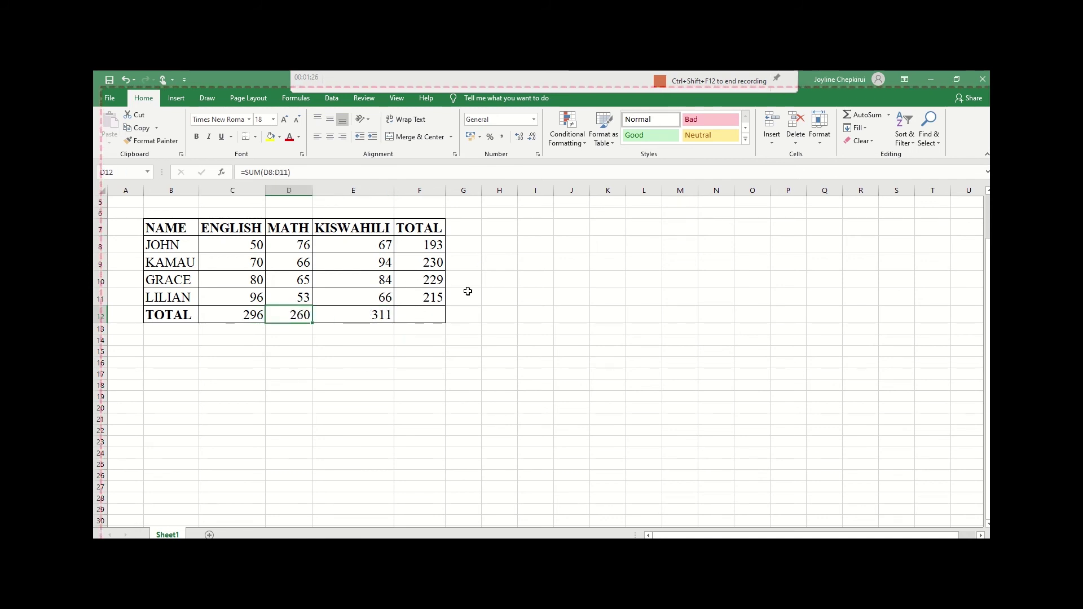
left_click(658, 83)
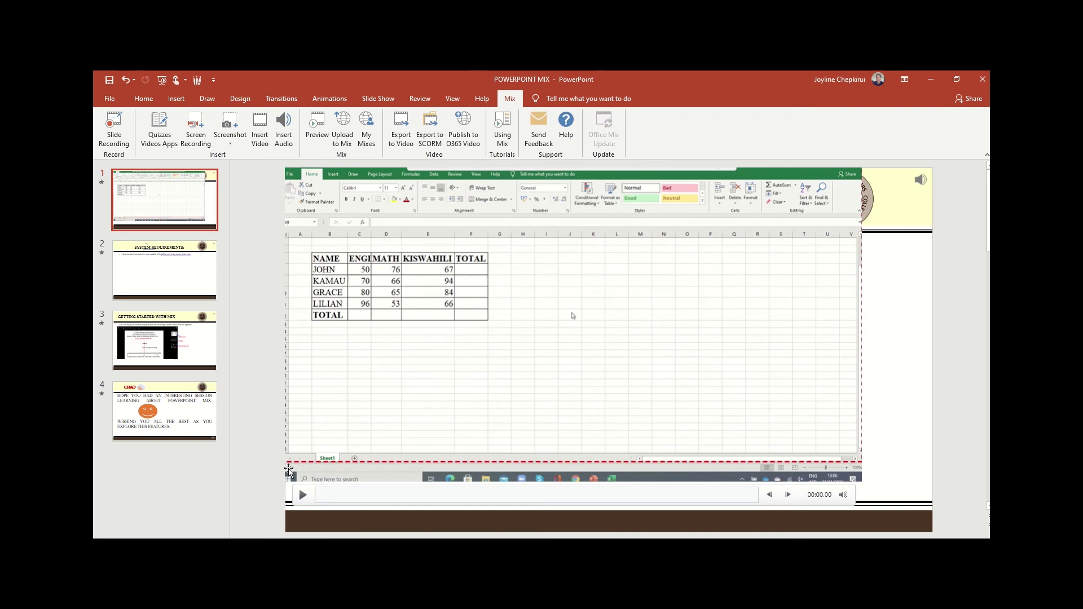
- Play back parts of the inserted screen recording, and delete the video from the first slide
left_click(302, 494)
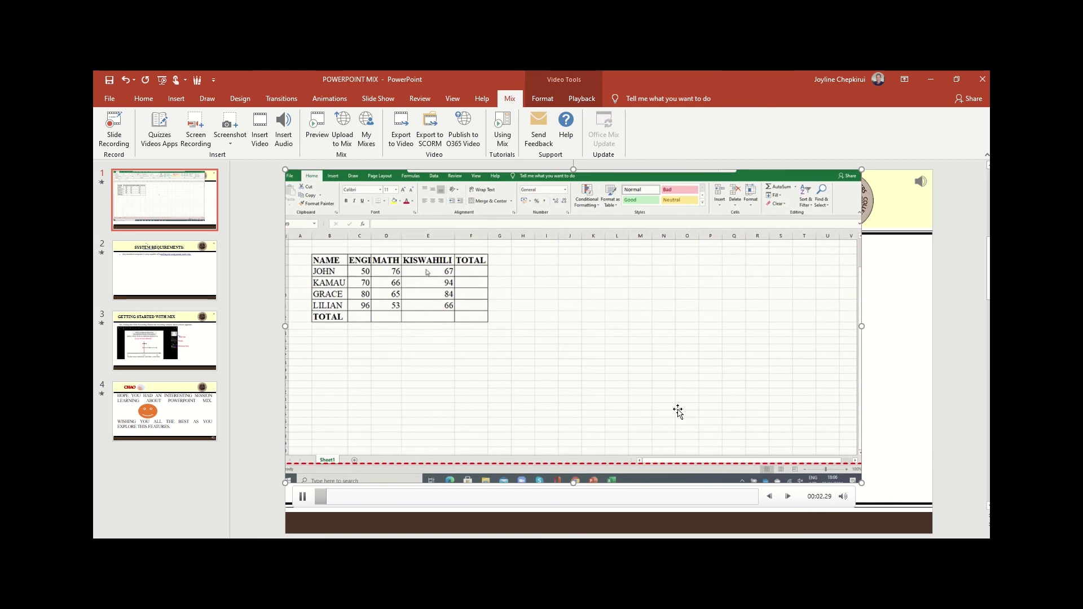
key("XF86AudioRaiseVolume")
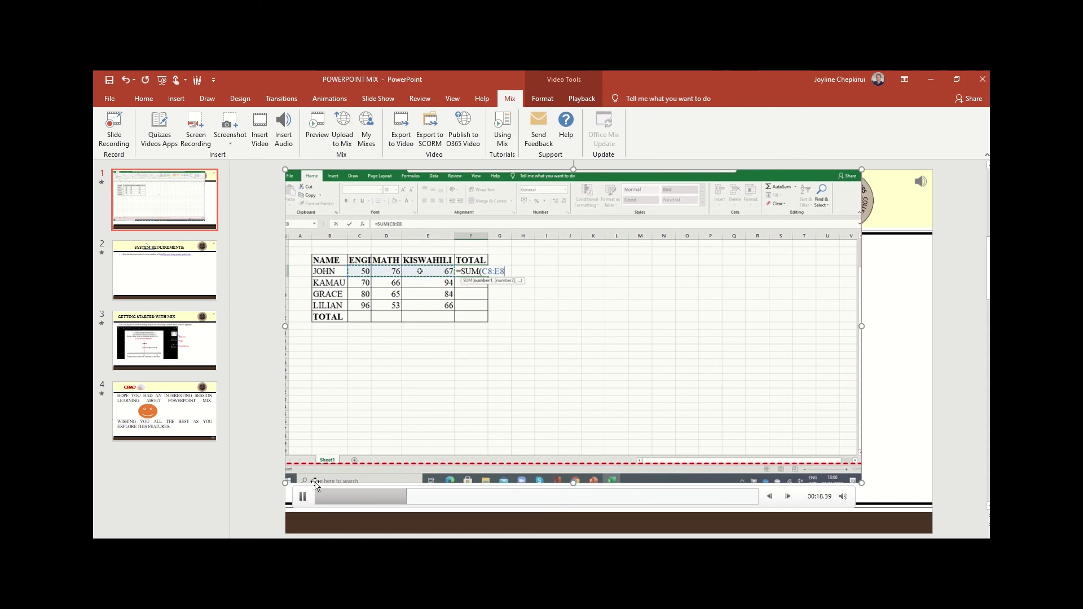
left_click(642, 496)
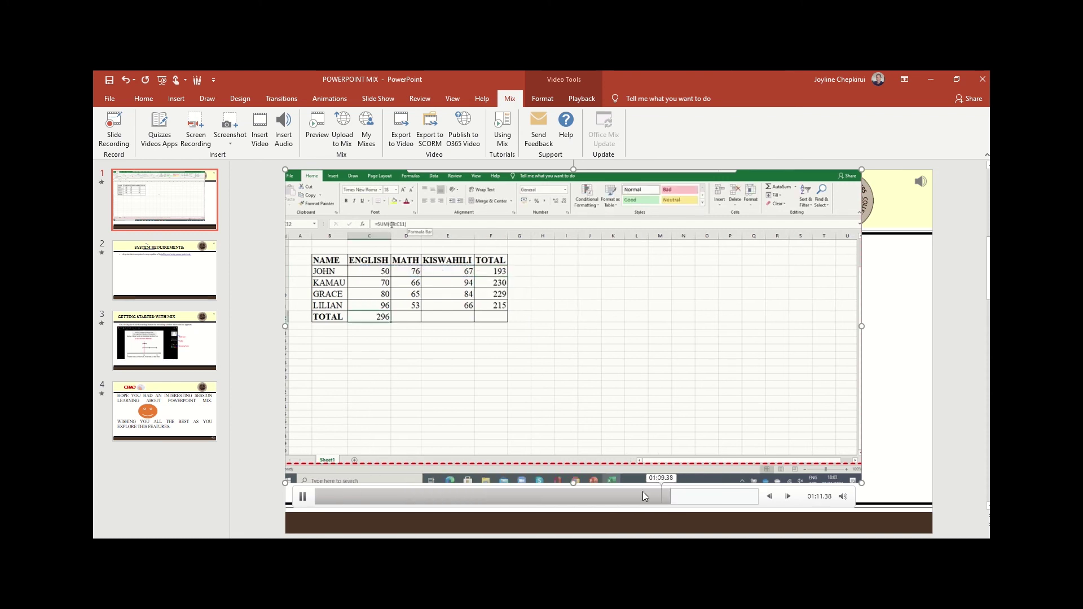
left_click(734, 497)
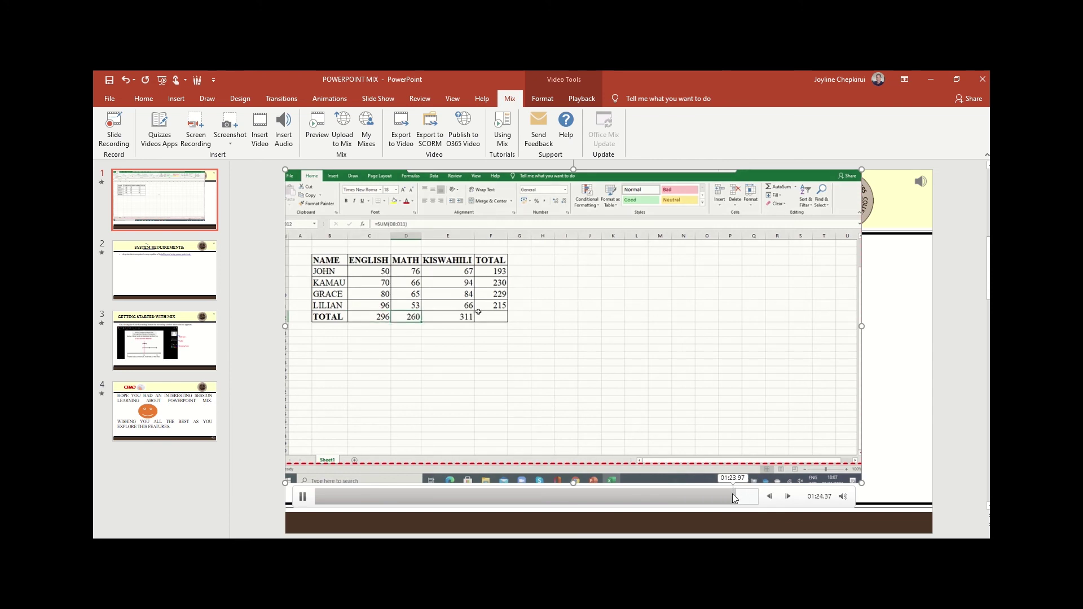
left_click(303, 497)
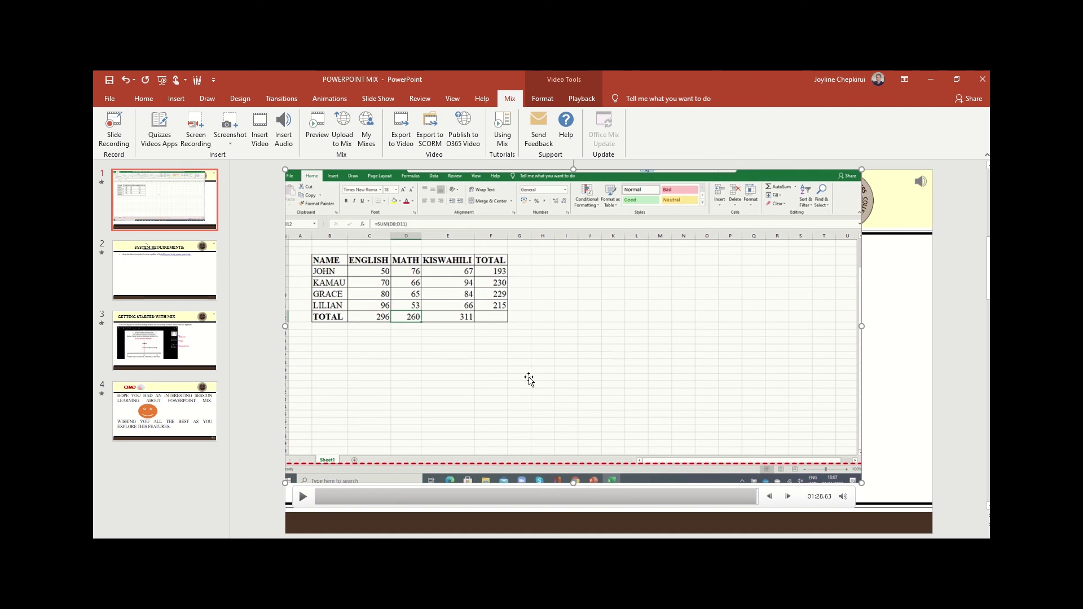
key("Delete")
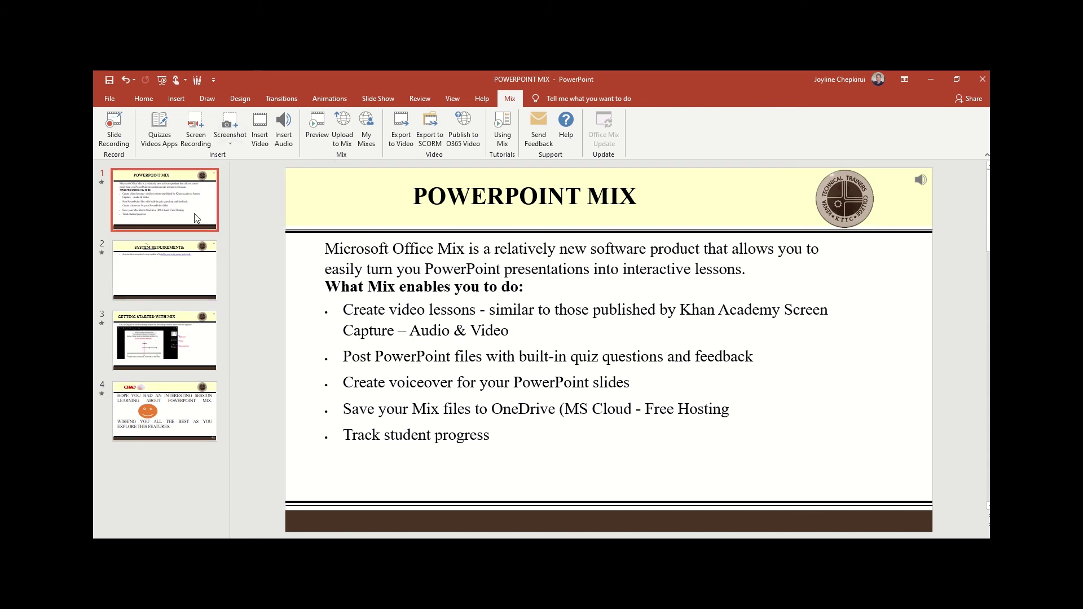
- Cancel the screen clipping of the Excel sheet, and bring the farm machinery image search in Chrome directly behind the POWERPOINT MIX presentation
left_click(233, 141)
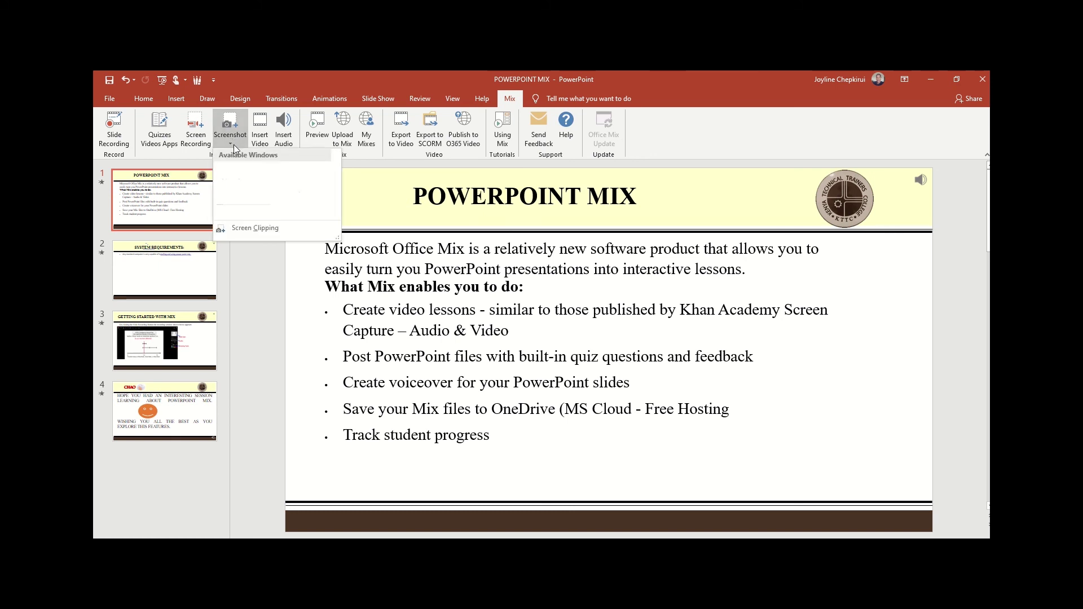
left_click(256, 228)
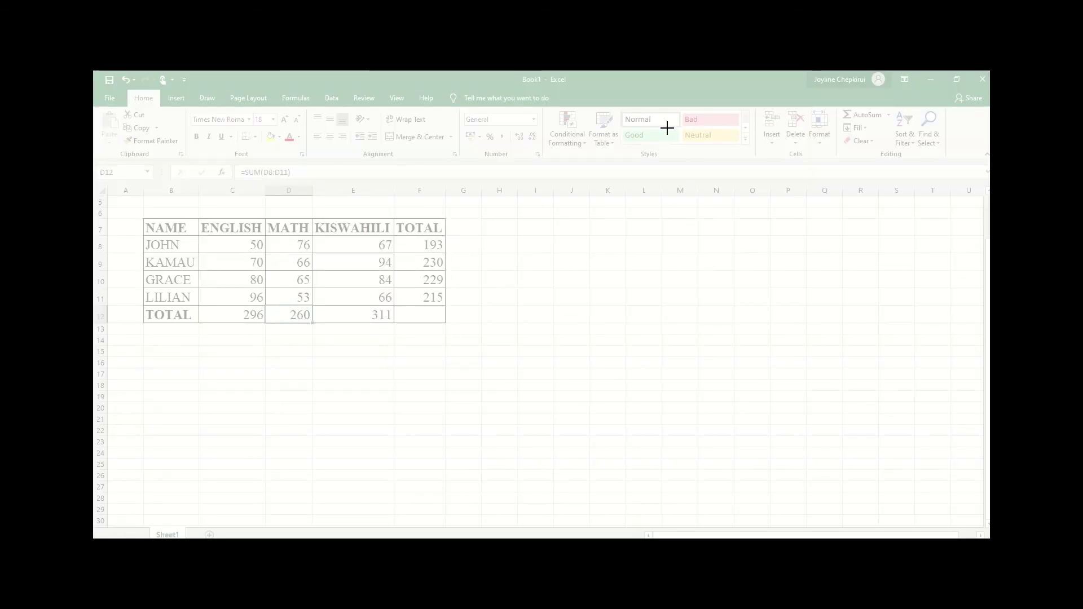
key("alt+Tab")
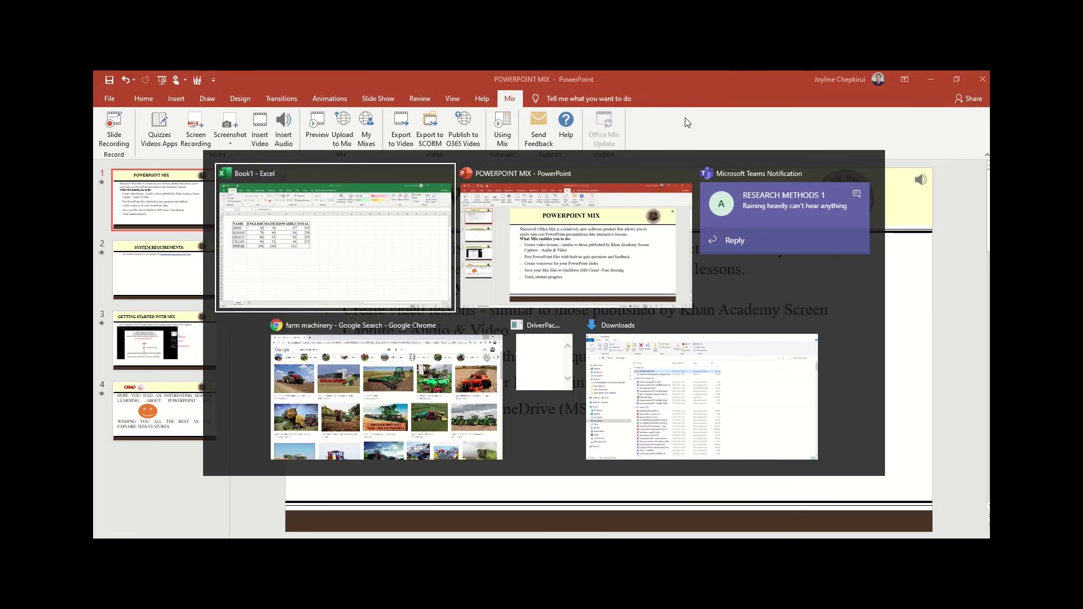
left_click(422, 375)
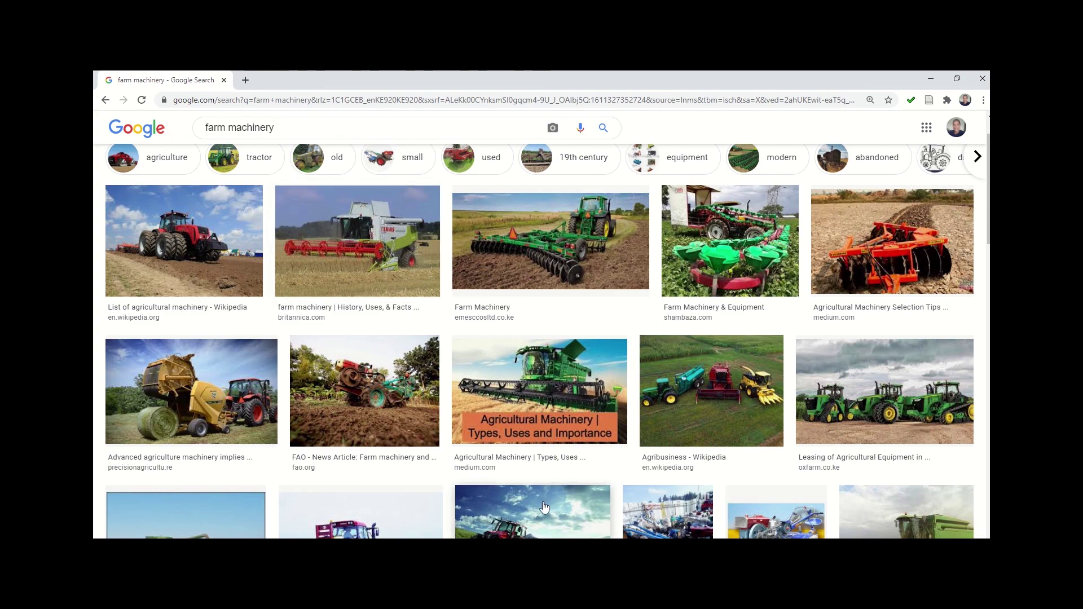
mouse_move(575, 546)
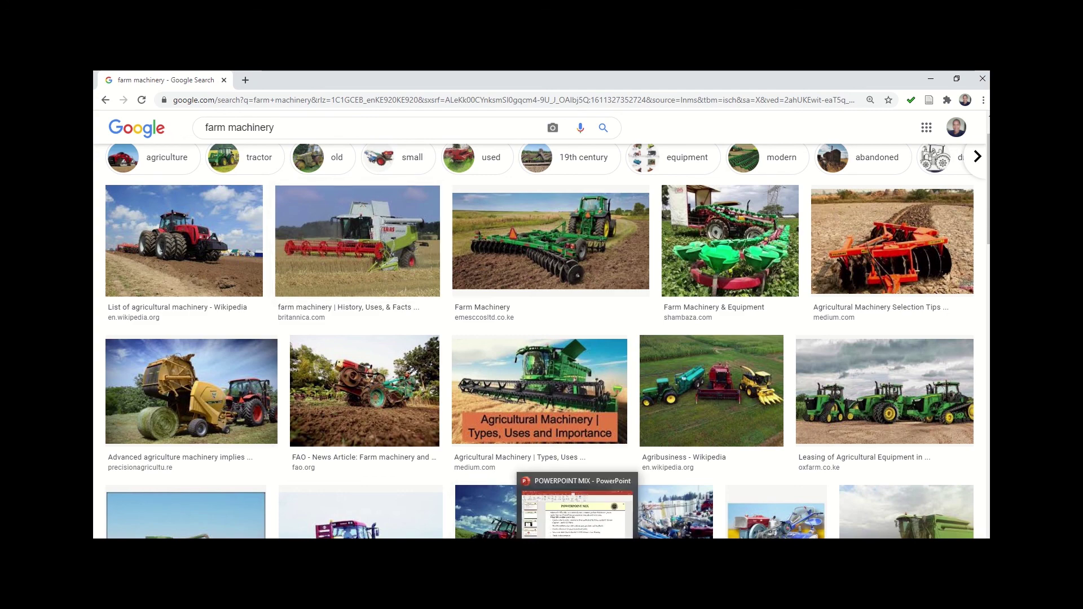
left_click(576, 510)
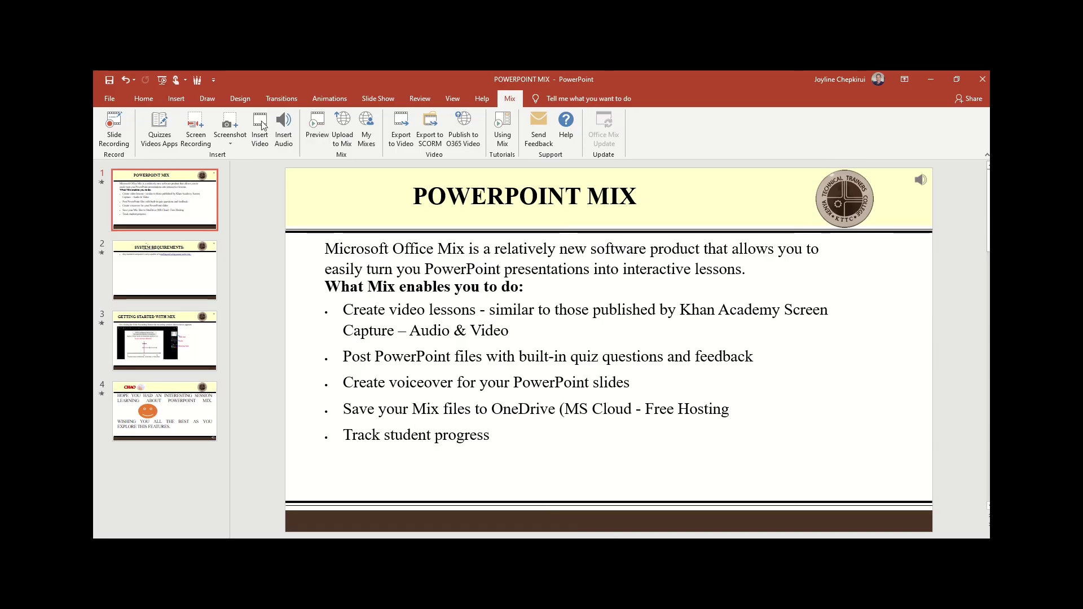
- Try to insert a screen clipping of the farm machinery page on the first slide
left_click(230, 138)
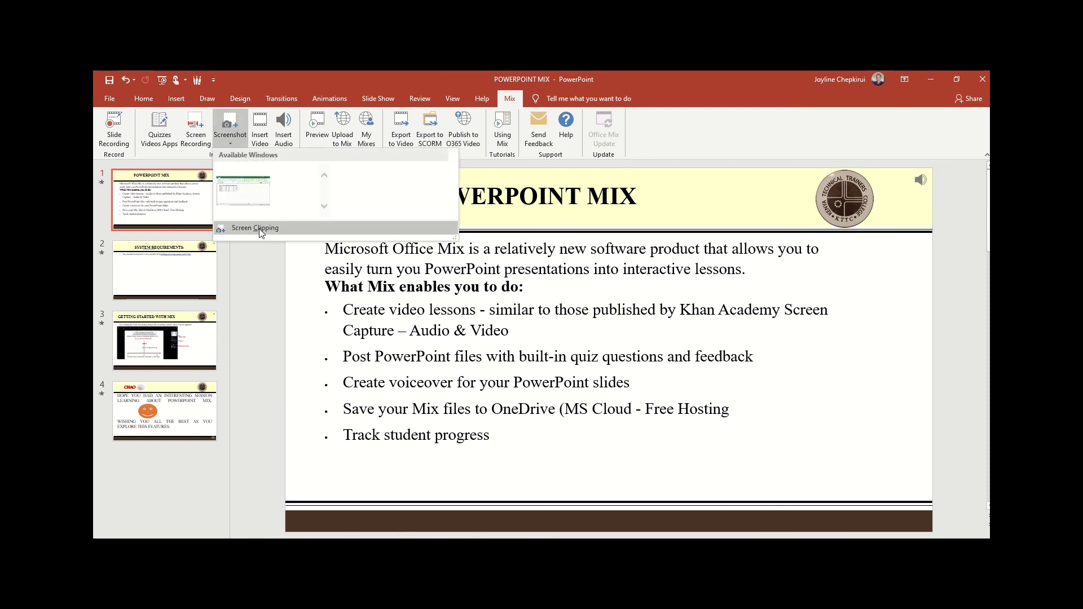
left_click(320, 217)
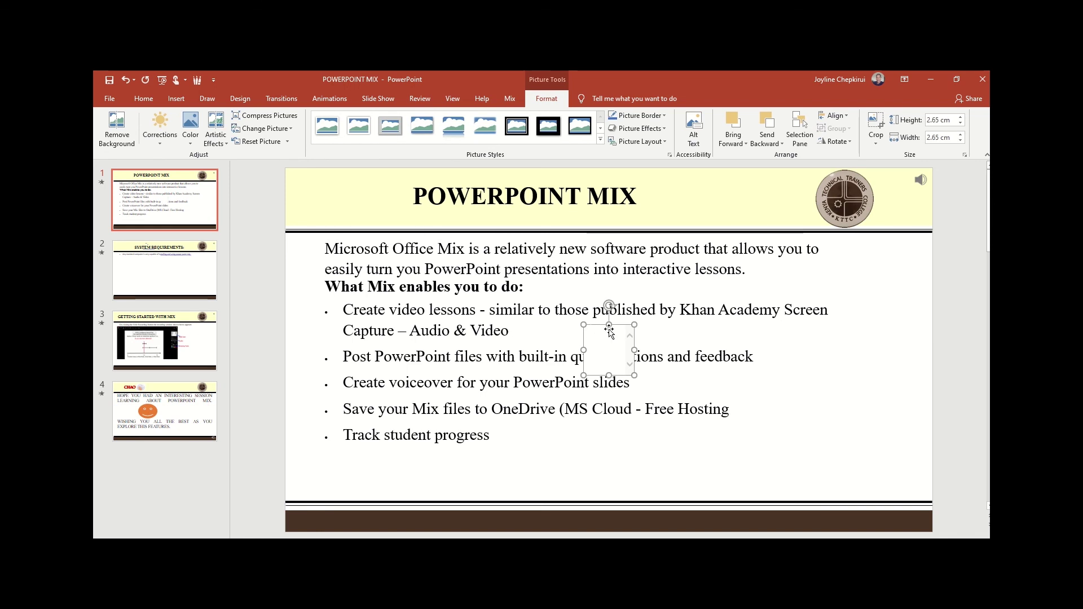
key("Escape")
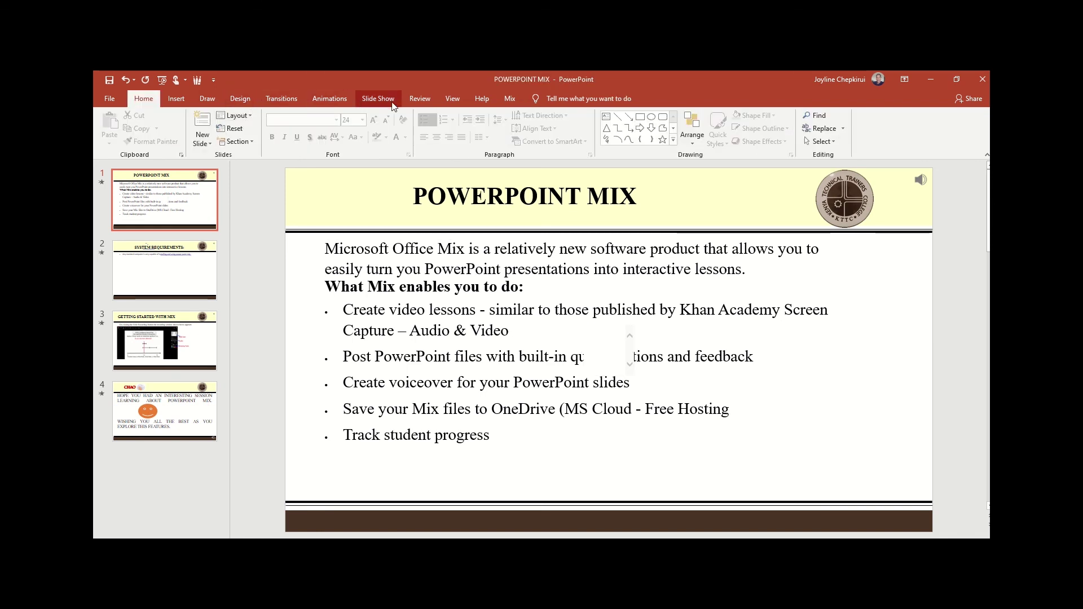
- Insert a screen clipping of the farm machinery image results, from the first row of pictures down, on the first slide
left_click(509, 98)
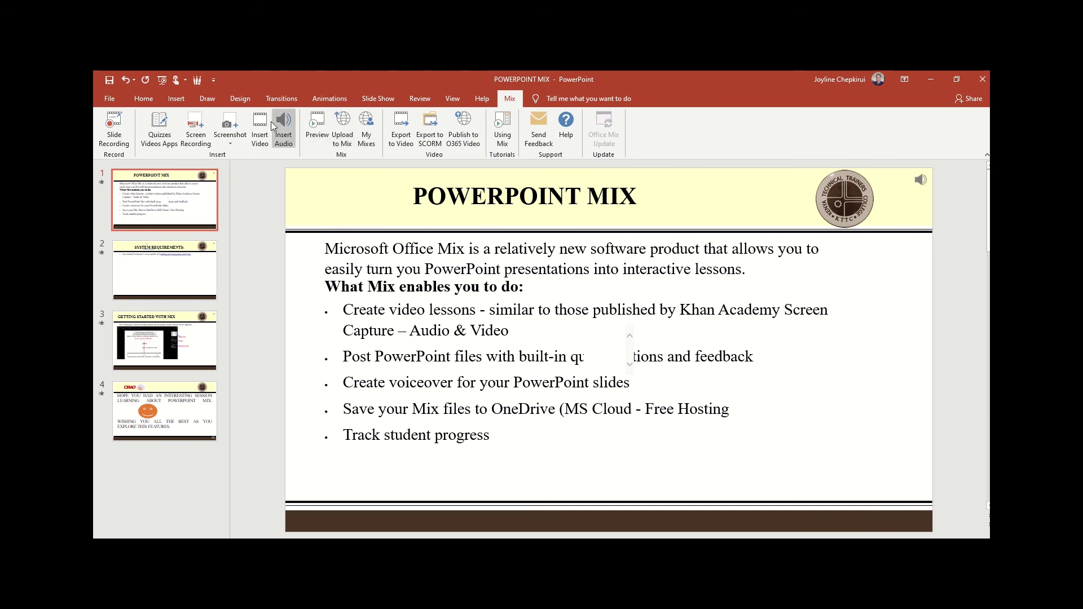
left_click(229, 141)
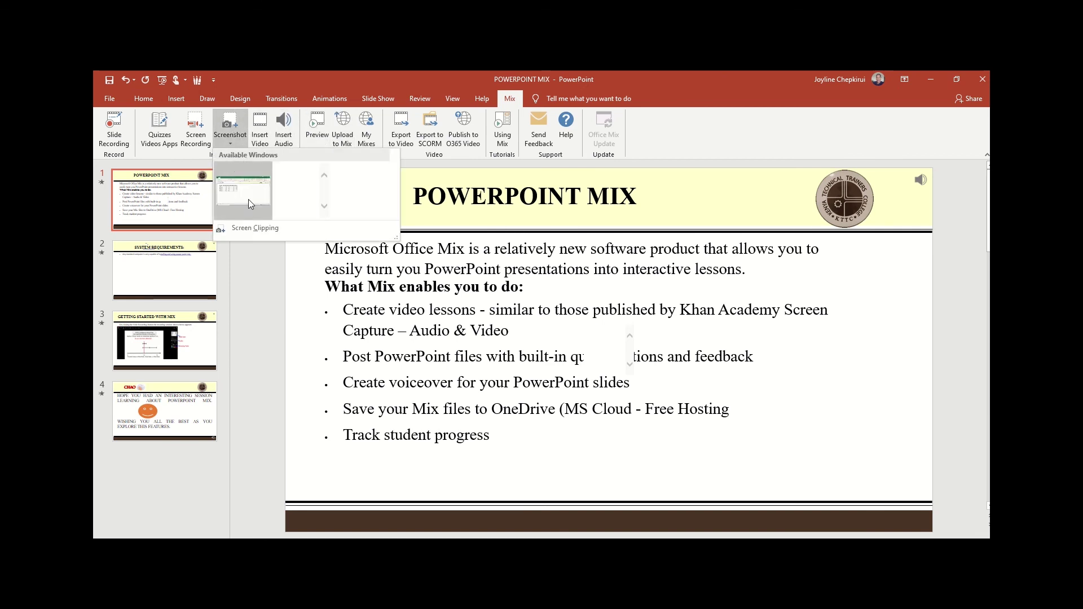
left_click(248, 227)
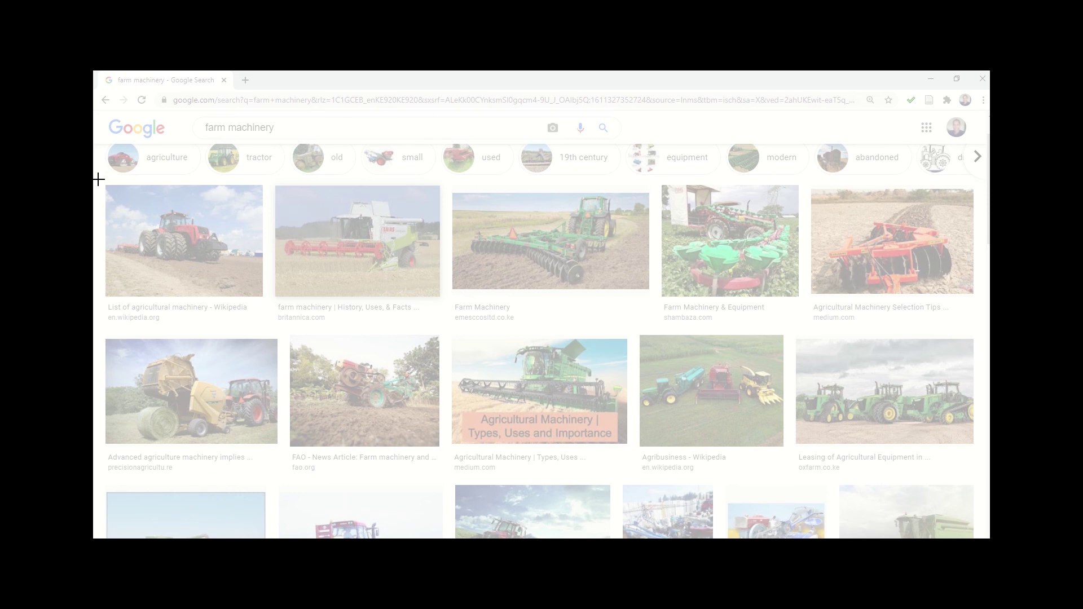
left_click_drag(98, 179, 981, 532)
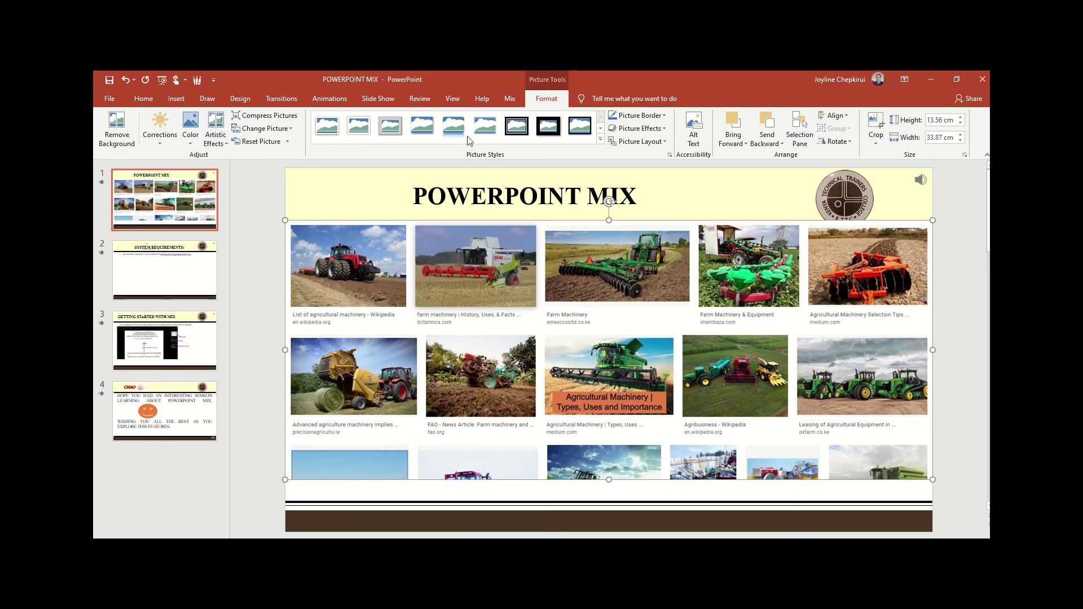
left_click(504, 100)
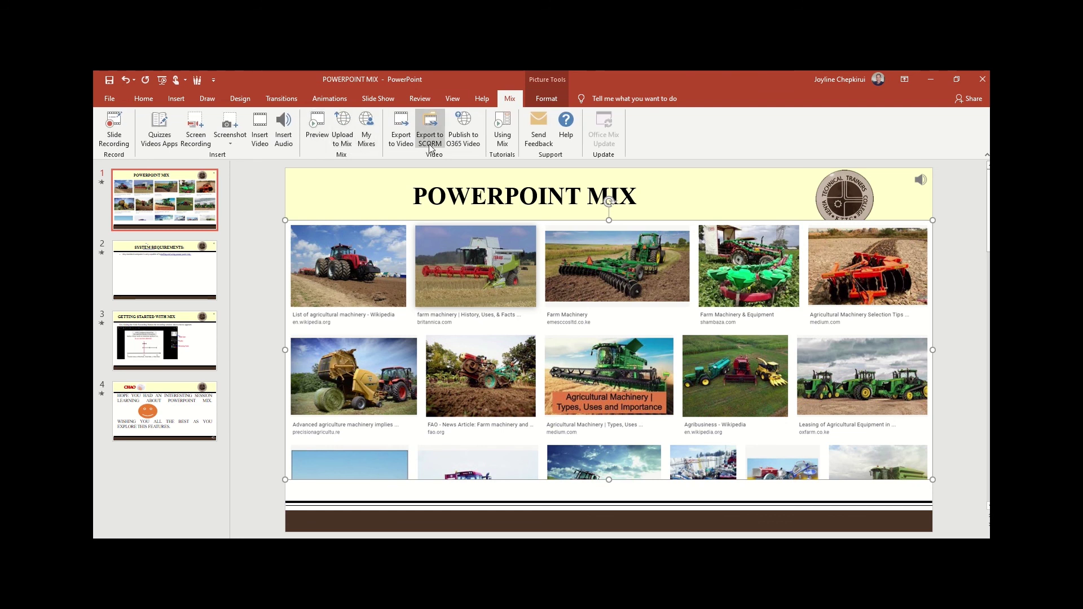